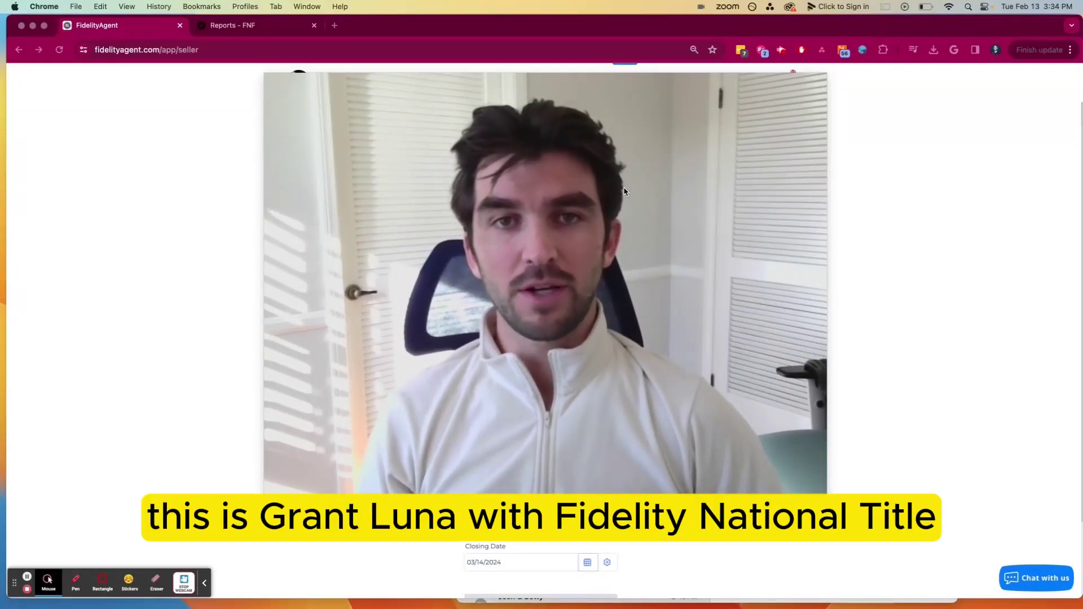
{"action": "mouse_move", "coordinate": [623, 186]}
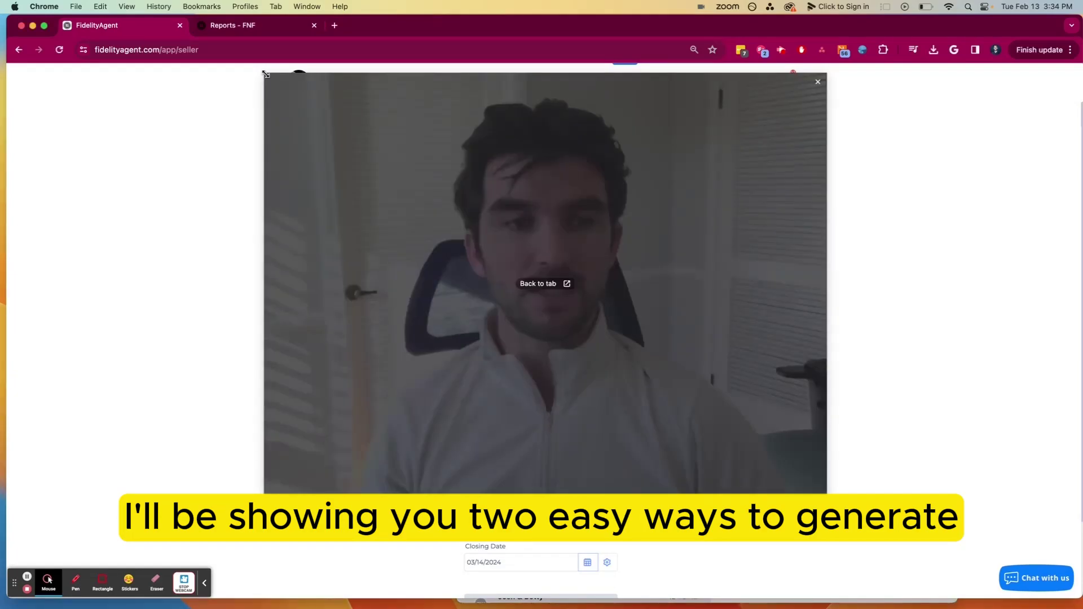
{"action": "left_click_drag", "start_coordinate": [266, 76], "coordinate": [594, 232]}
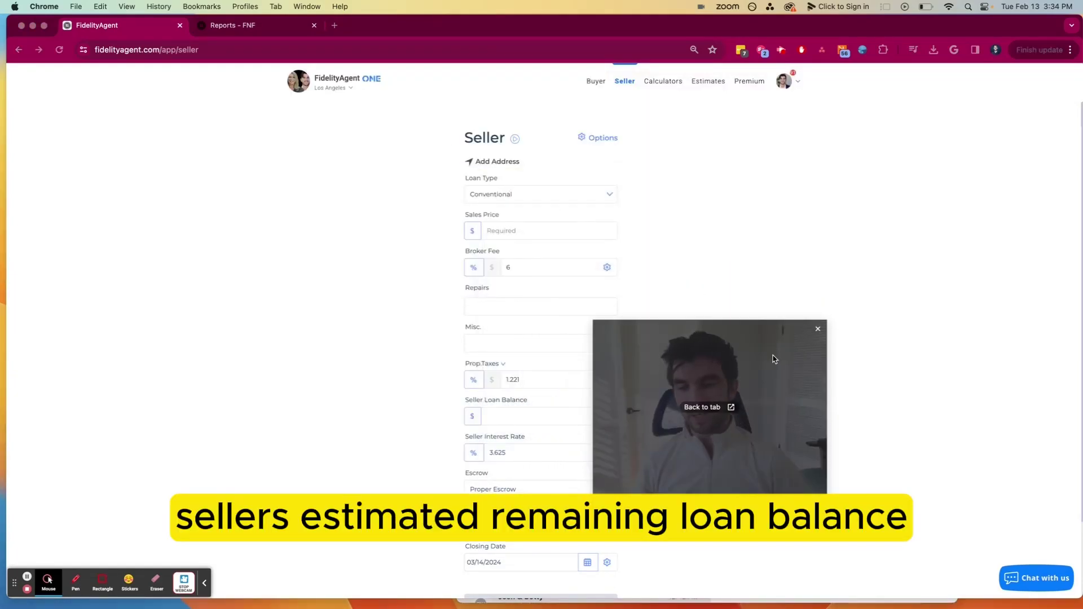
{"action": "left_click_drag", "start_coordinate": [772, 354], "coordinate": [1007, 402]}
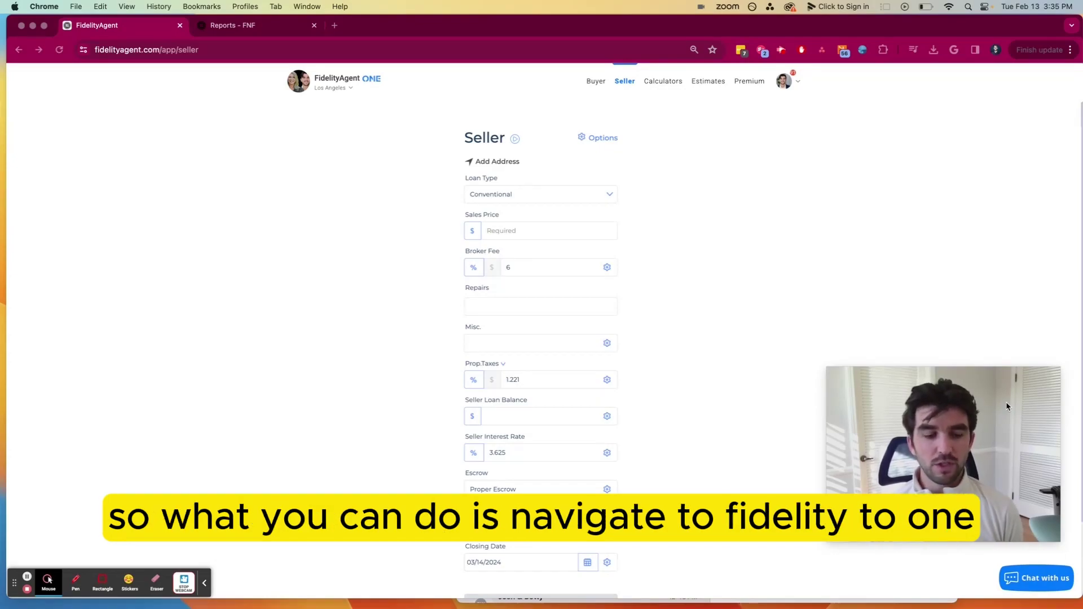
{"action": "left_click", "coordinate": [48, 580]}
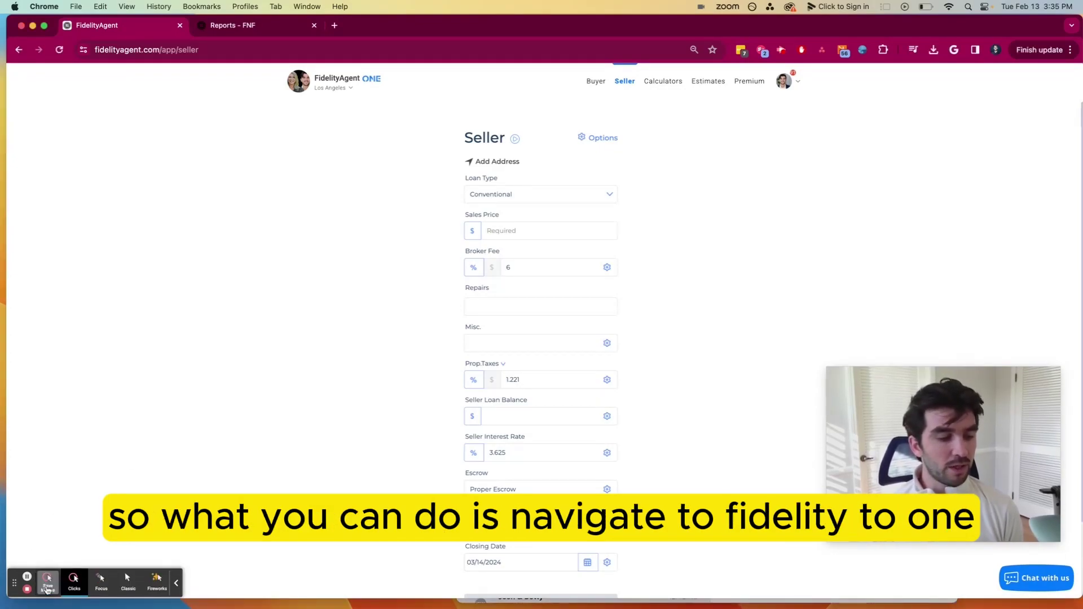
{"action": "left_click", "coordinate": [101, 581]}
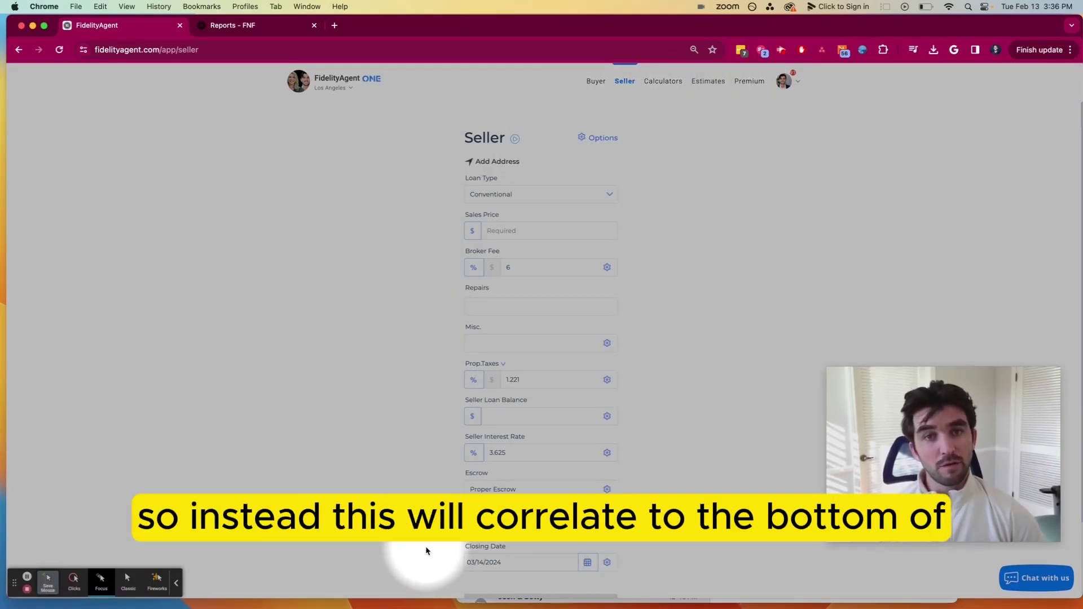
Open the Seller net sheet and add the property's address from the matching address suggestions.
{"action": "left_click", "coordinate": [597, 82]}
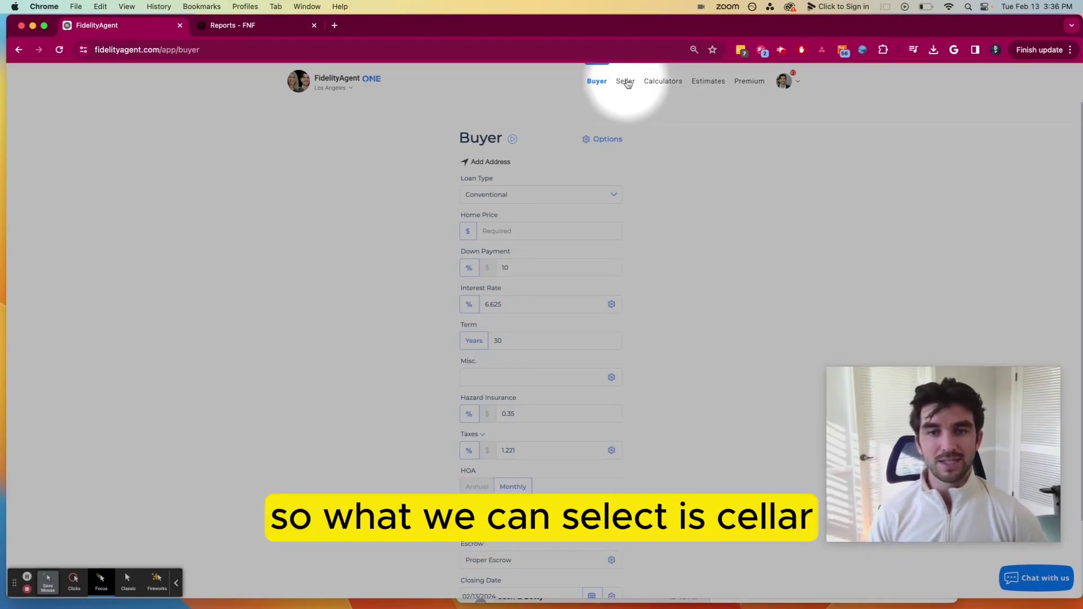
{"action": "left_click", "coordinate": [626, 83]}
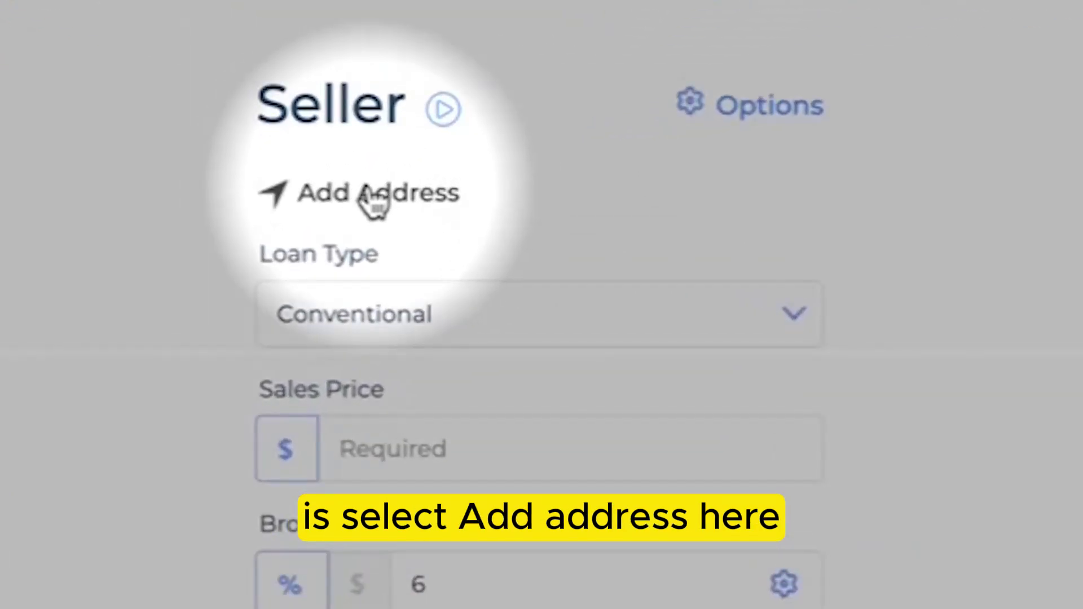
{"action": "left_click", "coordinate": [375, 200]}
{"action": "type", "text": "48"}
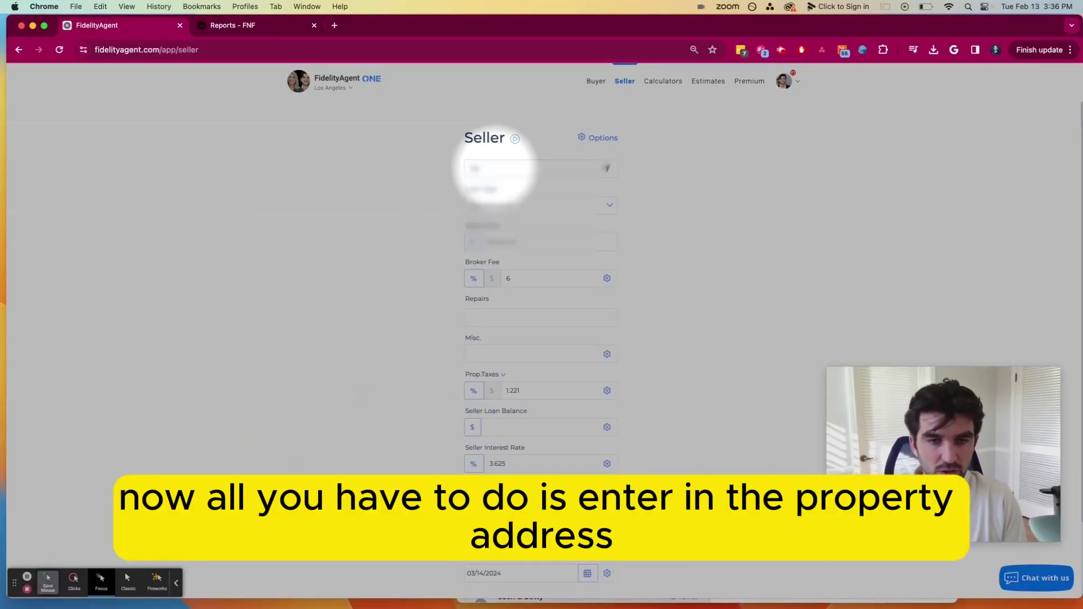
{"action": "type", "text": "47"}
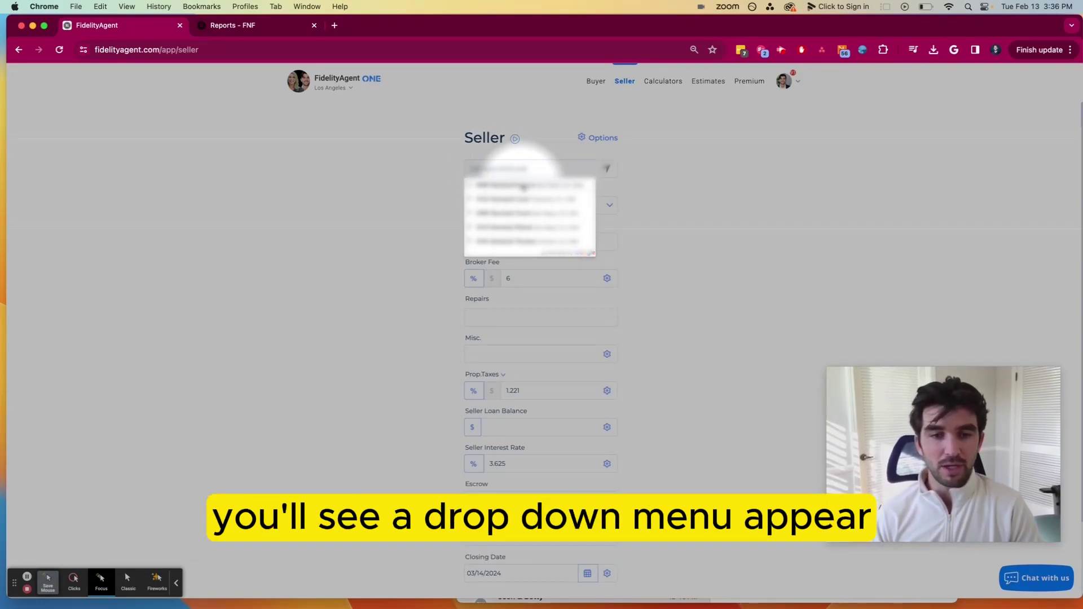
{"action": "left_click", "coordinate": [530, 185]}
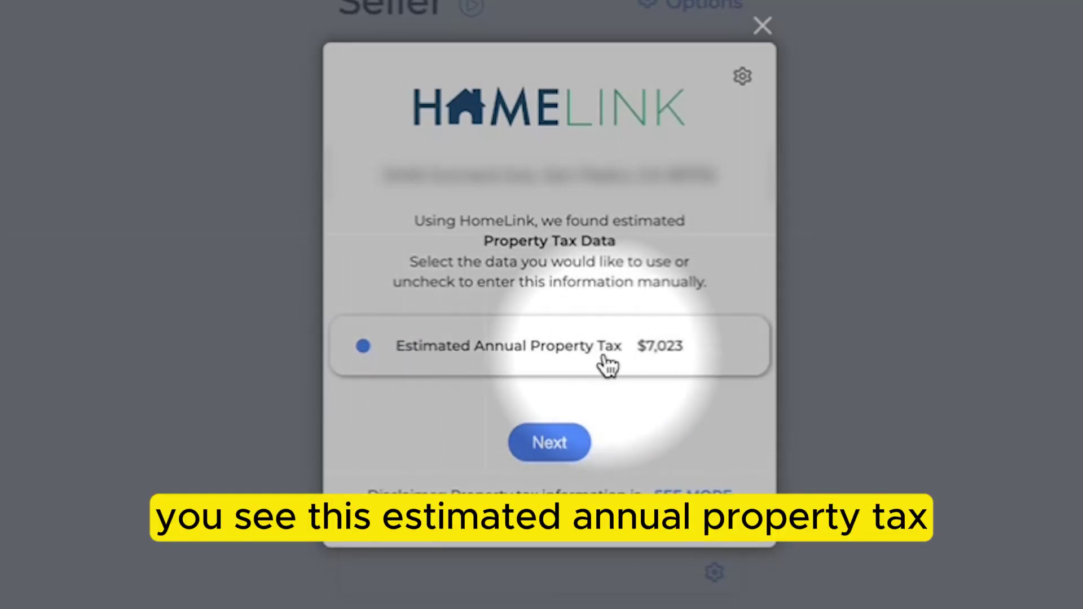
Accept HomeLink's estimated annual property tax and review the date and amount of the recorded loan.
{"action": "left_click", "coordinate": [546, 449]}
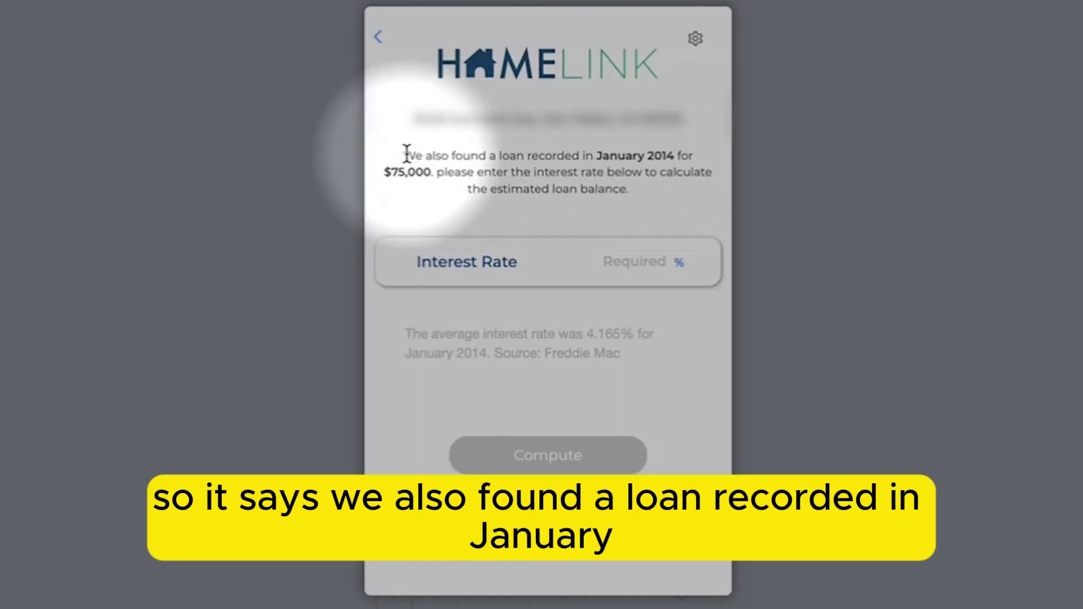
{"action": "left_click_drag", "start_coordinate": [597, 153], "coordinate": [677, 151]}
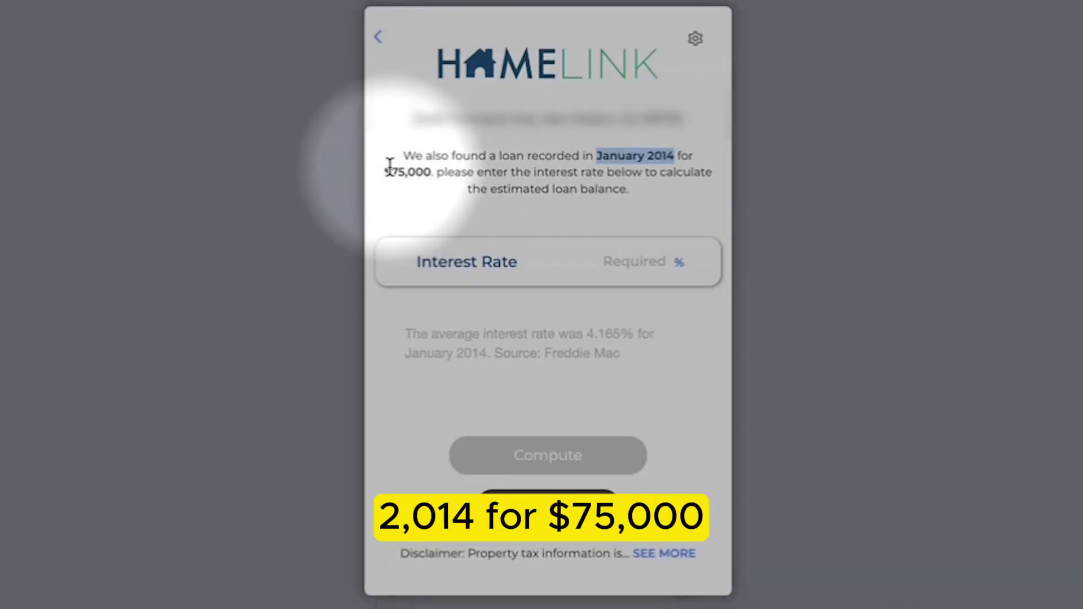
{"action": "left_click_drag", "start_coordinate": [384, 172], "coordinate": [435, 173]}
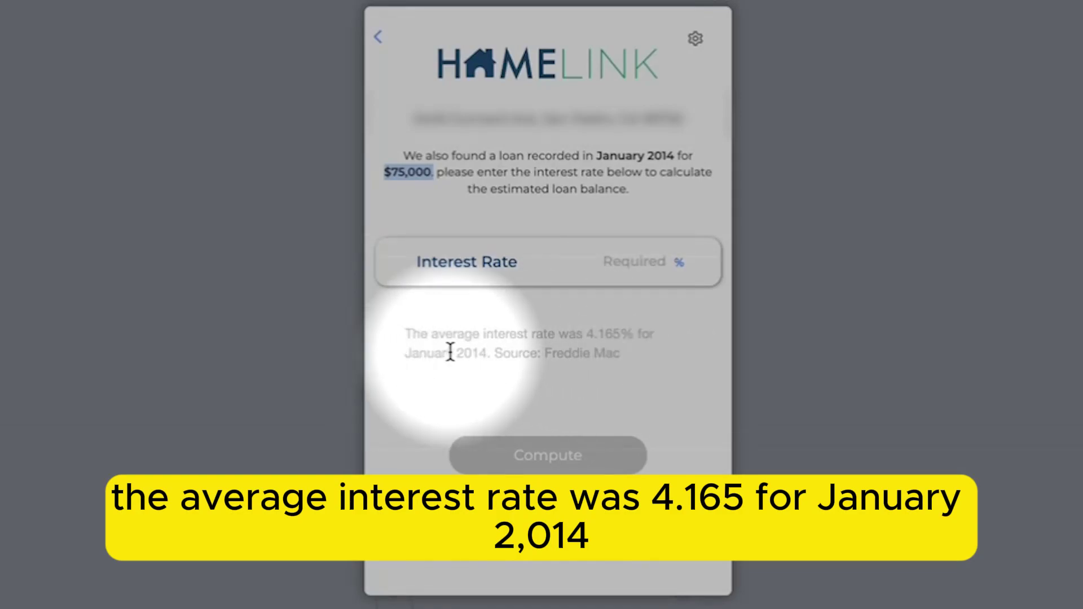
Compute the estimated loan balance with a 4.15% interest rate and use that estimate in the net sheet.
{"action": "left_click", "coordinate": [629, 259]}
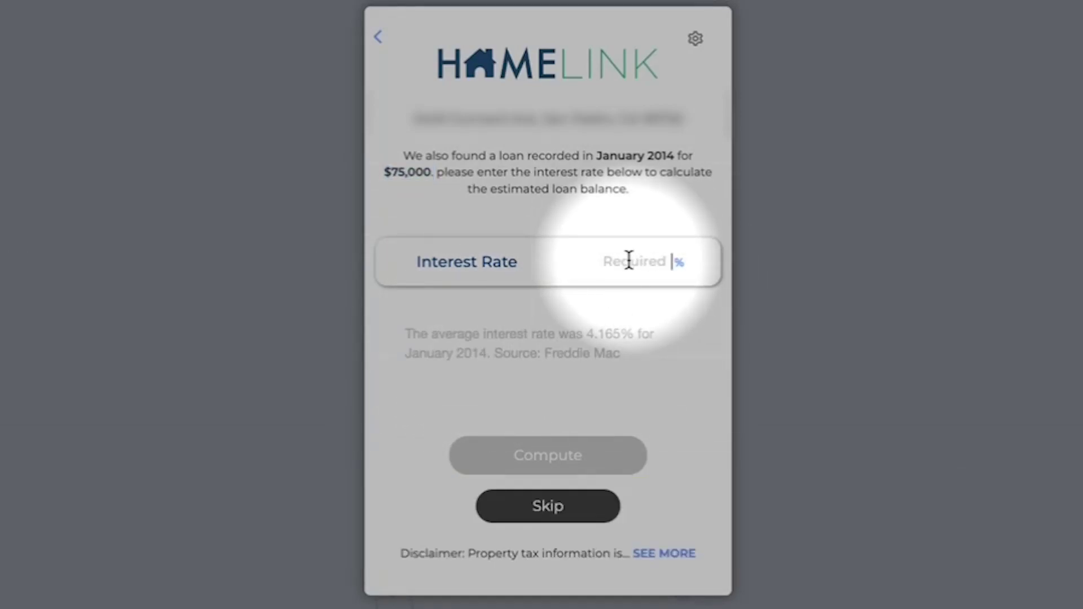
{"action": "type", "text": "4.15"}
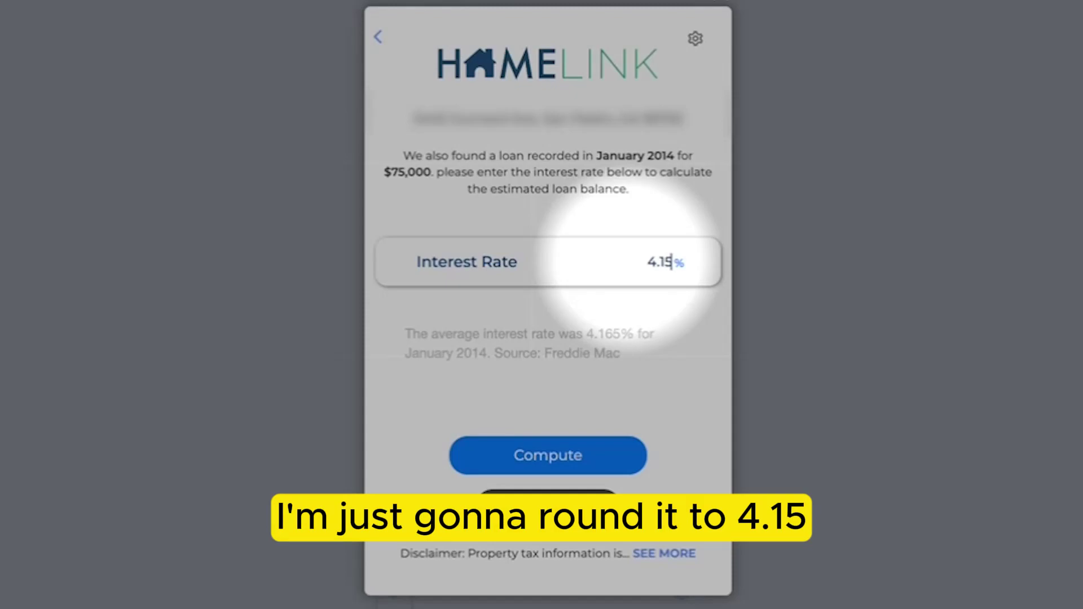
{"action": "left_click", "coordinate": [572, 469]}
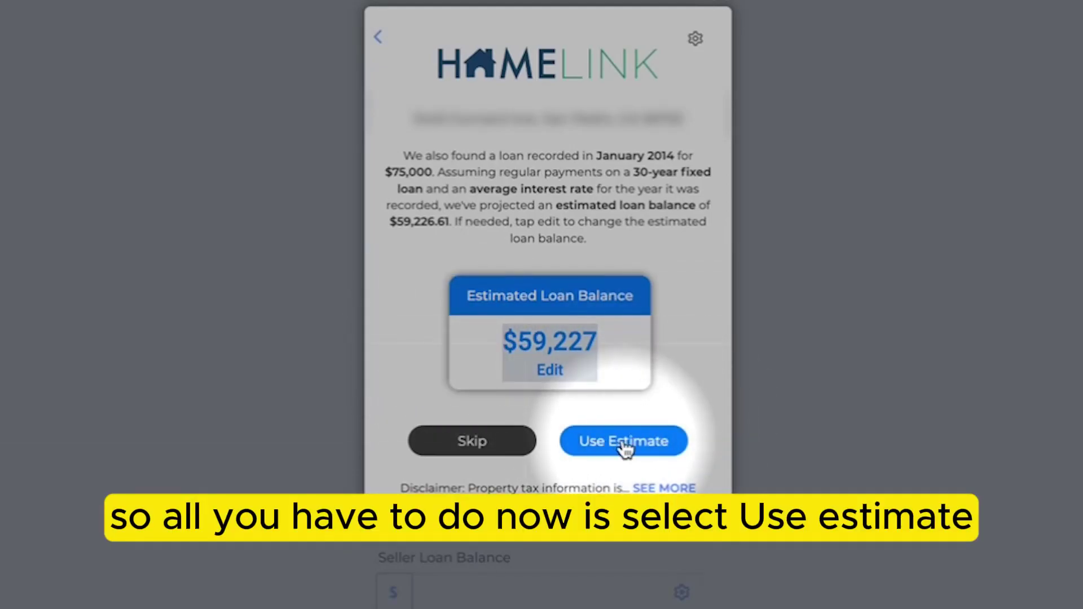
{"action": "left_click", "coordinate": [623, 441]}
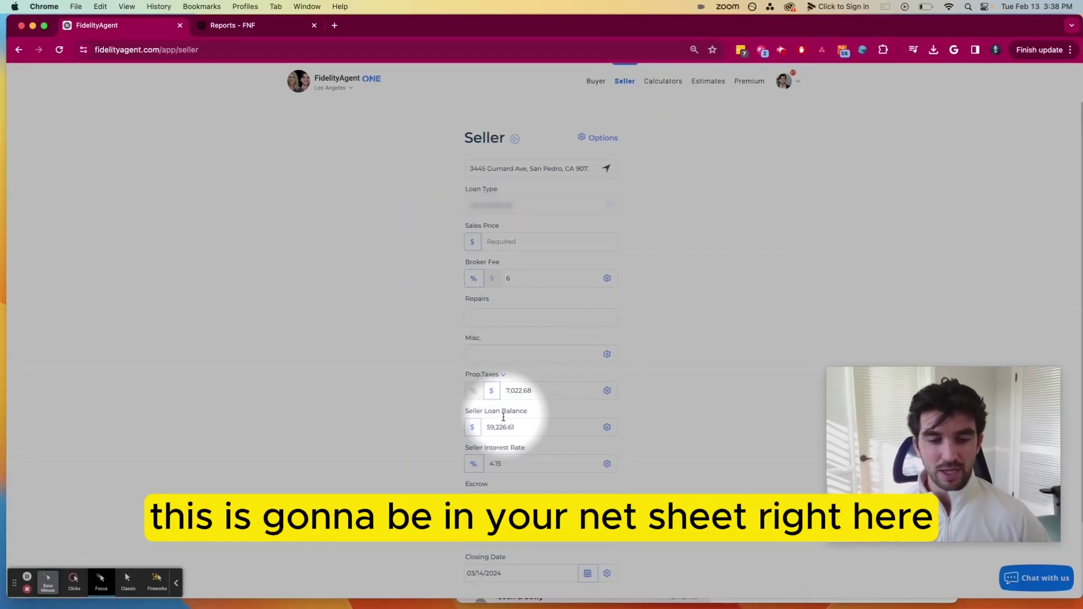
{"action": "left_click_drag", "start_coordinate": [539, 427], "coordinate": [474, 427]}
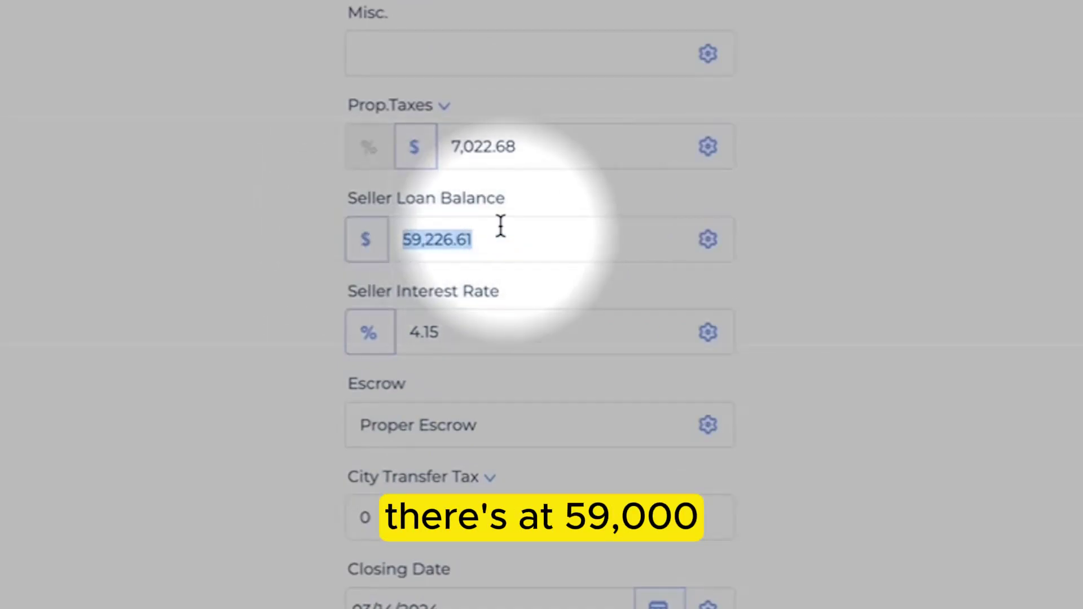
Set the net sheet's sales price to $1,250,000.
{"action": "scroll", "coordinate": [500, 226], "scroll_direction": "up", "scroll_amount": 6}
{"action": "left_click", "coordinate": [437, 102]}
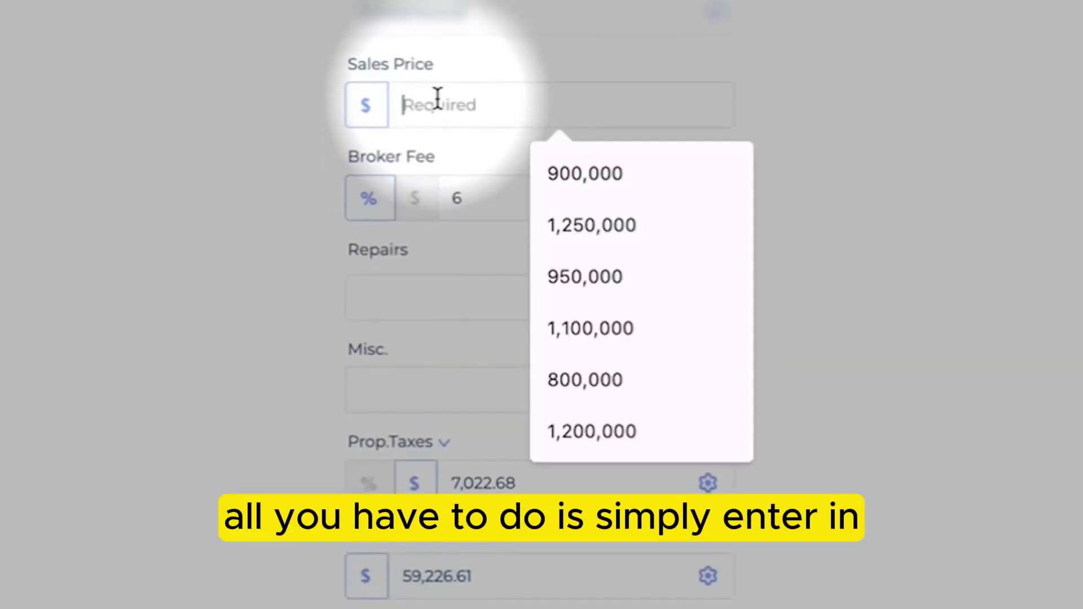
{"action": "type", "text": "960000"}
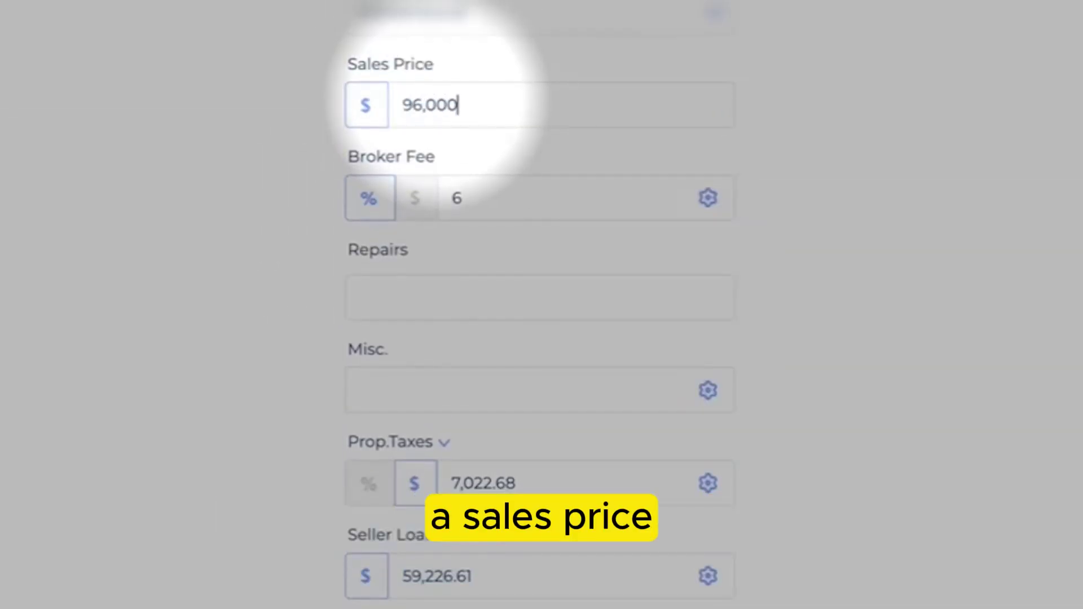
{"action": "key", "text": "BackSpace"}
{"action": "key", "text": "BackSpace"}
{"action": "key", "text": "BackSpace"}
{"action": "key", "text": "BackSpace"}
{"action": "key", "text": "BackSpace"}
{"action": "type", "text": "1,250"}
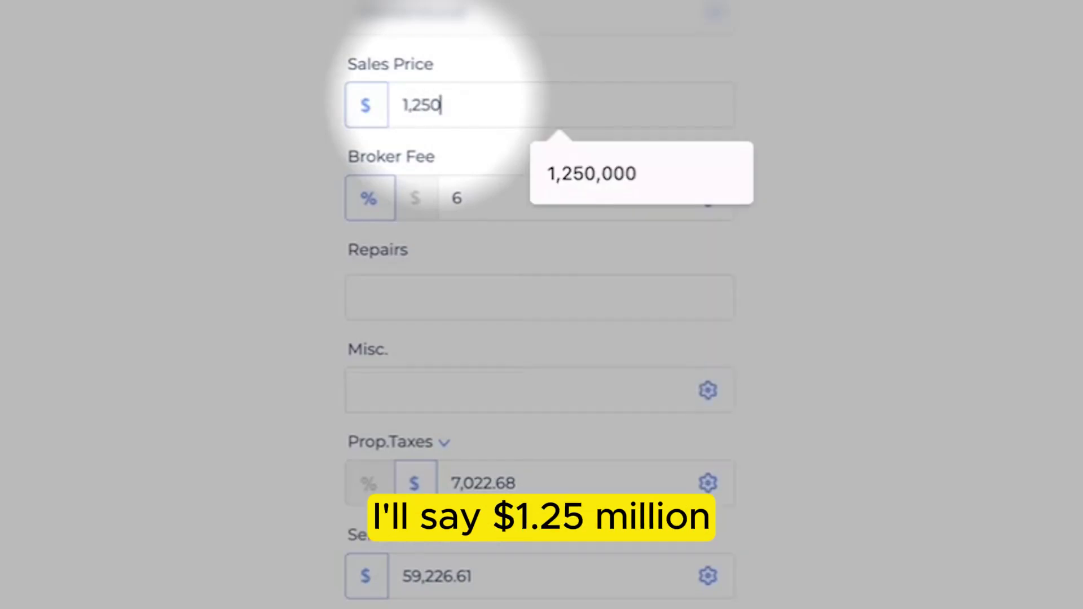
{"action": "type", "text": ",000"}
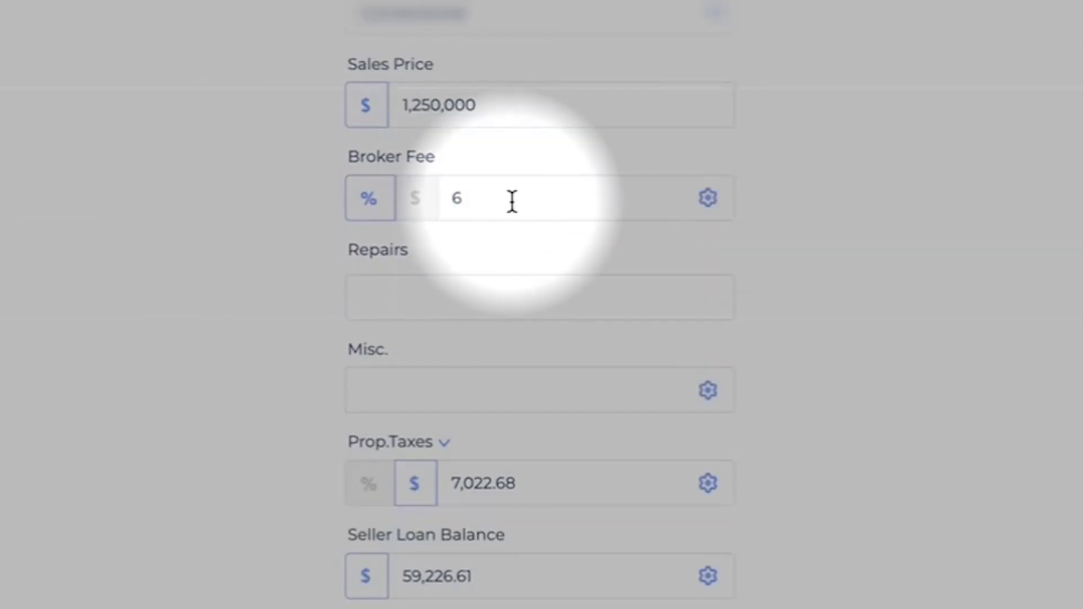
Set the broker fee to 5% and compute the seller's net sheet.
{"action": "left_click_drag", "start_coordinate": [510, 200], "coordinate": [409, 208]}
{"action": "type", "text": "5"}
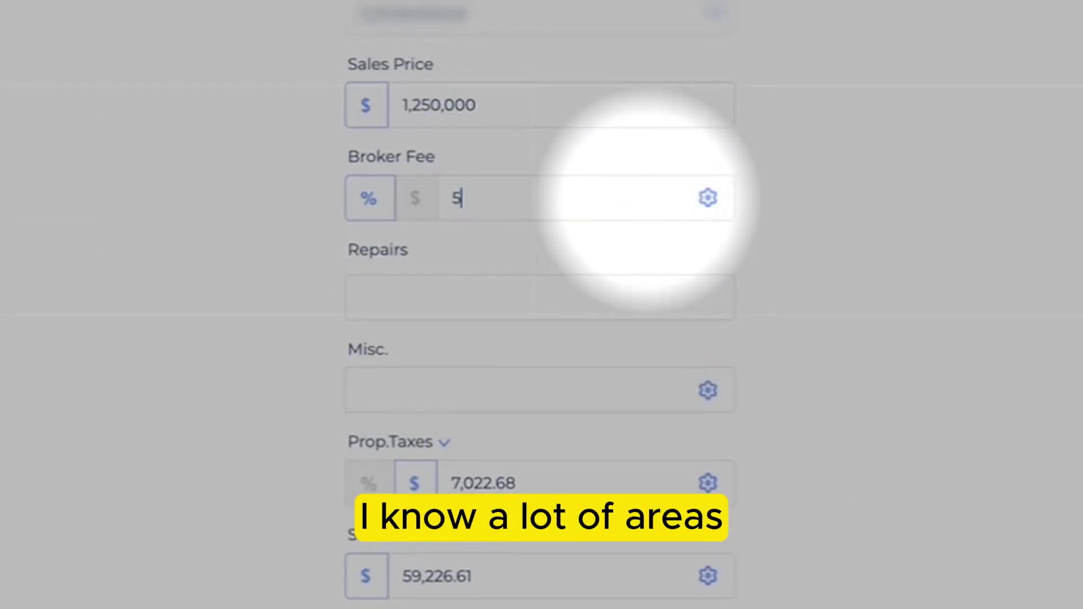
{"action": "scroll", "coordinate": [663, 314], "scroll_direction": "down", "scroll_amount": 1}
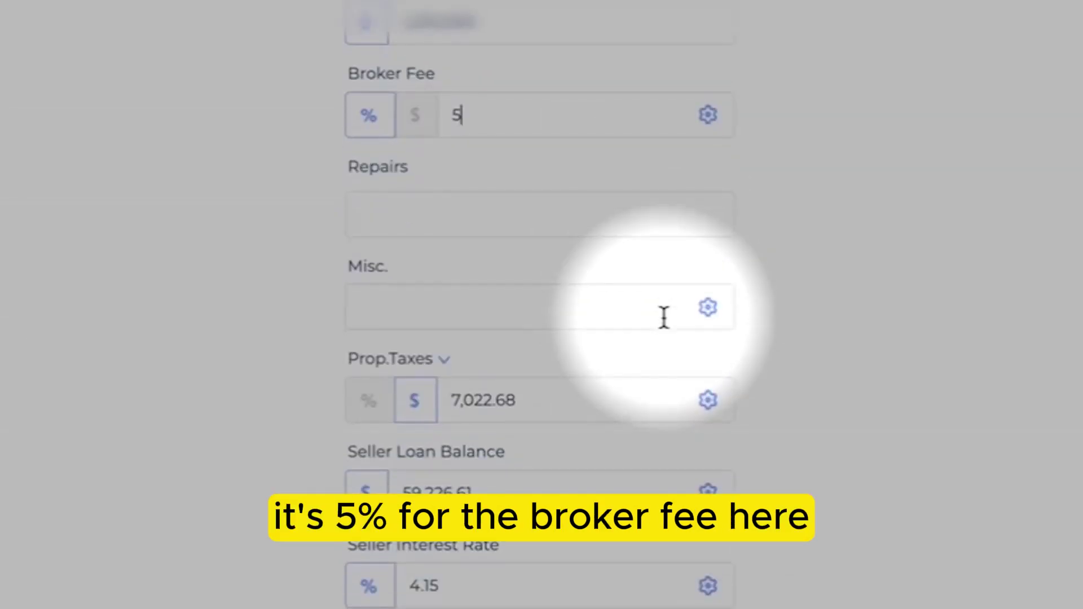
{"action": "scroll", "coordinate": [477, 157], "scroll_direction": "down", "scroll_amount": 1}
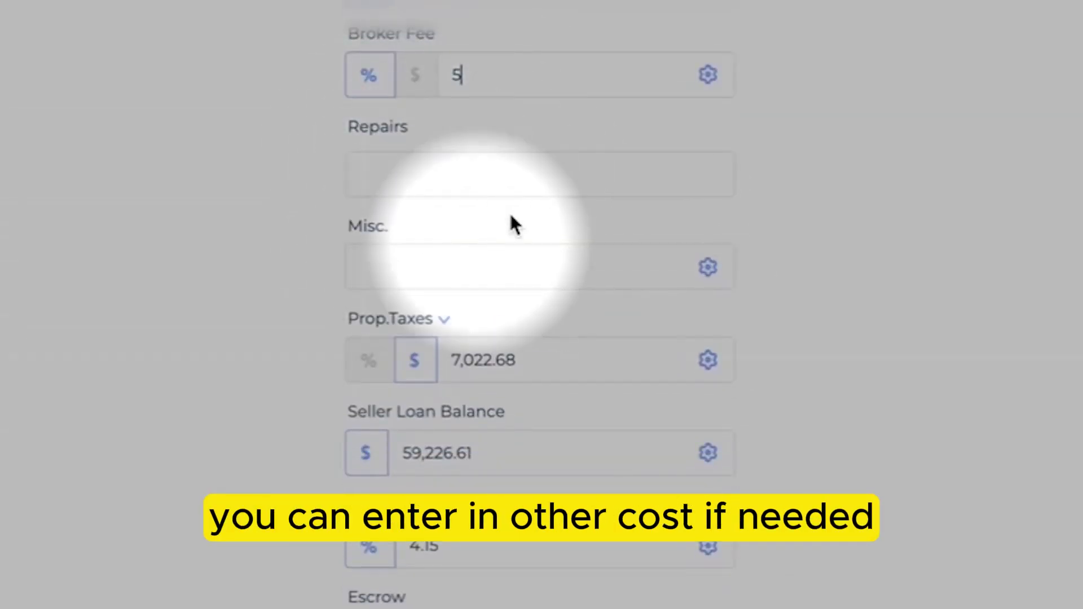
{"action": "scroll", "coordinate": [525, 587], "scroll_direction": "down", "scroll_amount": 5}
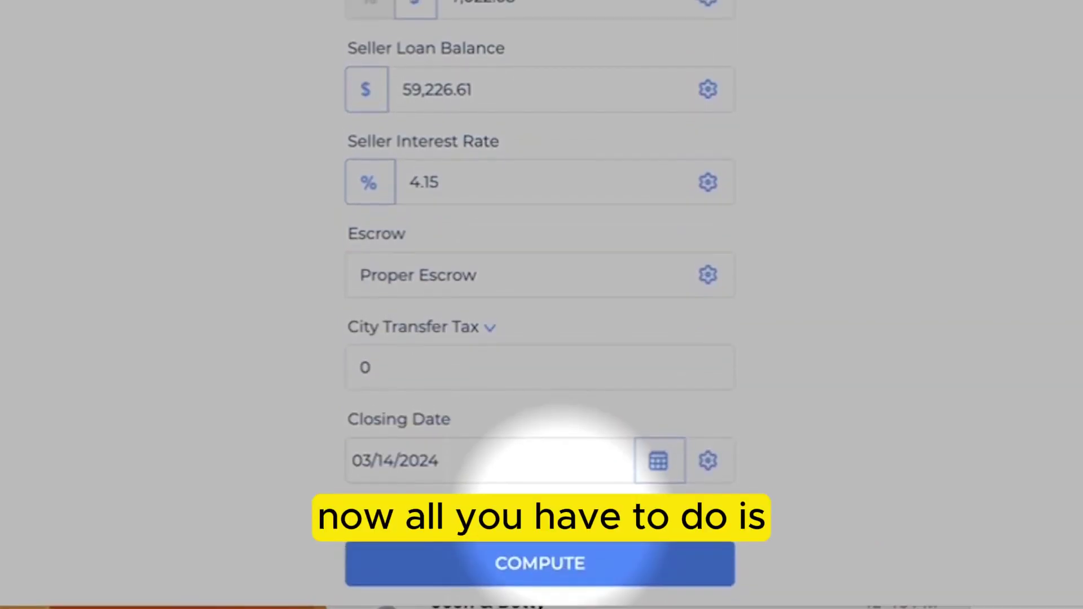
{"action": "left_click", "coordinate": [581, 566]}
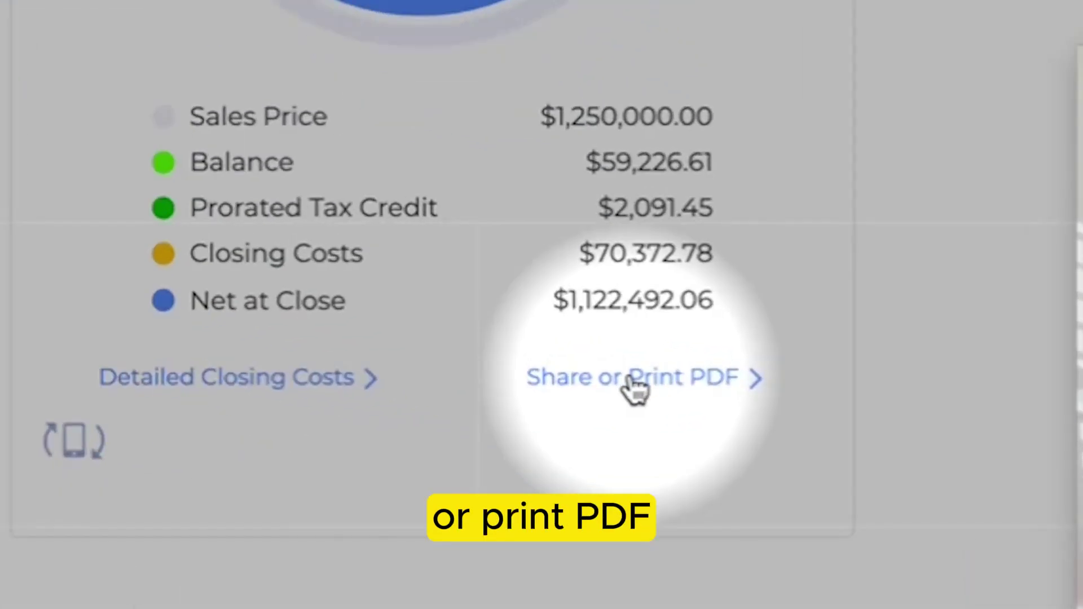
Open the shareable PDF version of the net sheet and set its language to English.
{"action": "left_click", "coordinate": [630, 380]}
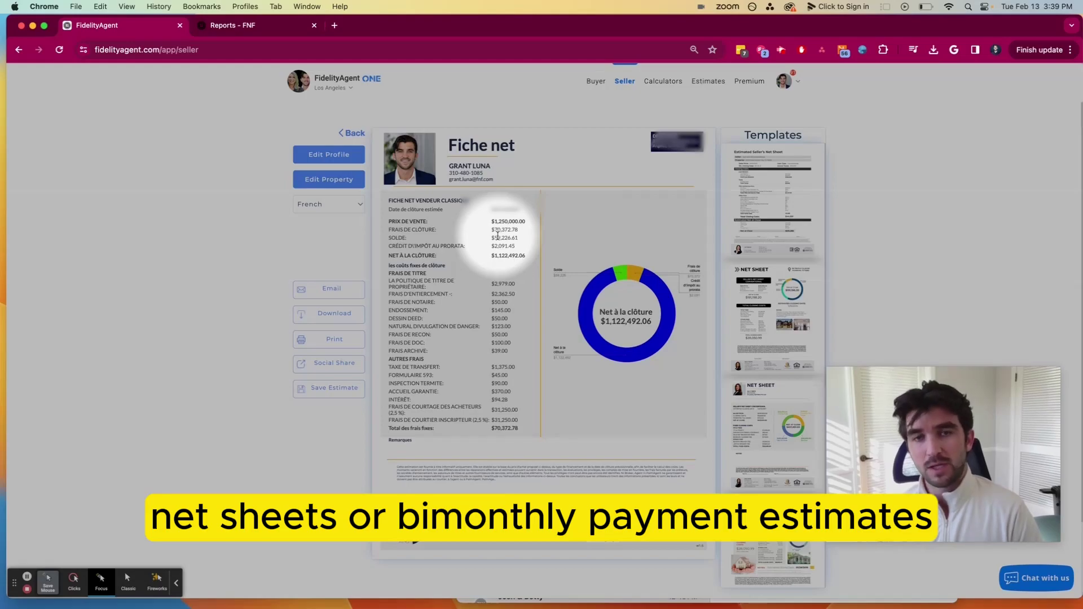
{"action": "left_click", "coordinate": [349, 207]}
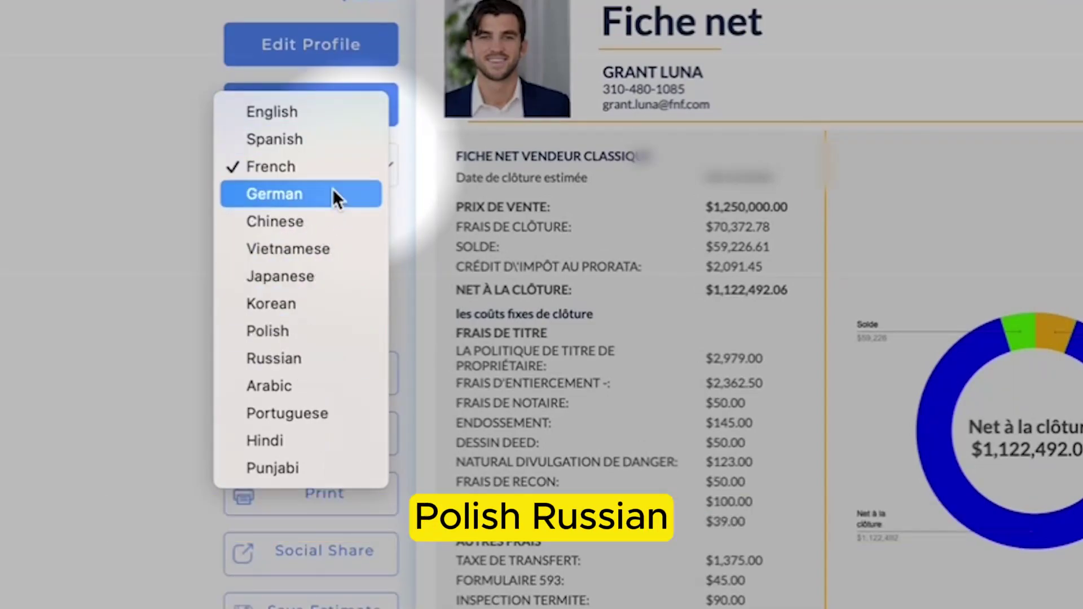
{"action": "left_click", "coordinate": [285, 112]}
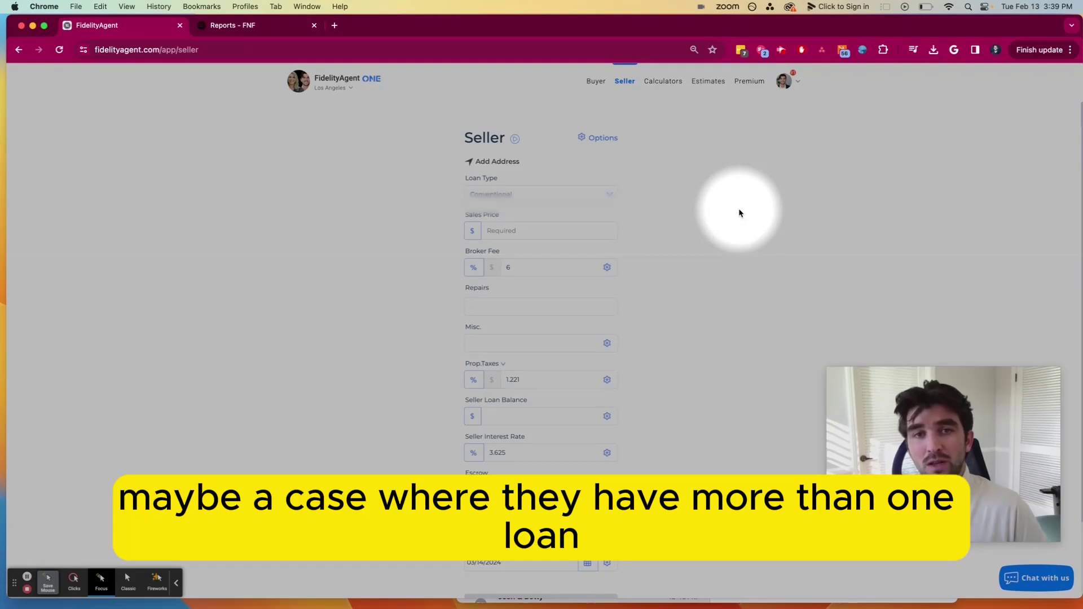
Switch to the Fidelity National Title Passport property reports page.
{"action": "left_click", "coordinate": [274, 27]}
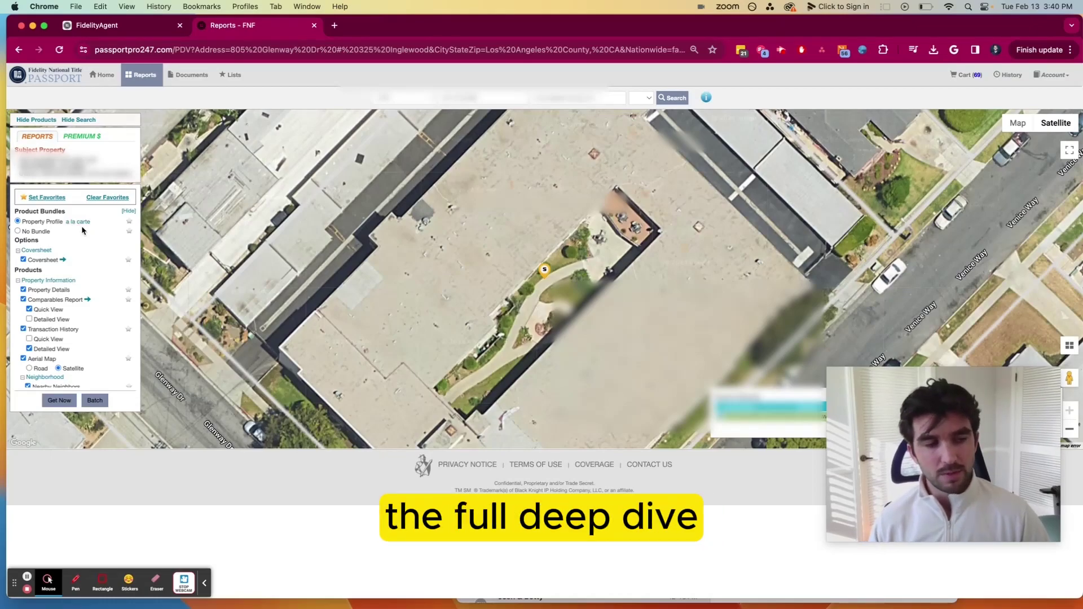
{"action": "left_click", "coordinate": [47, 580]}
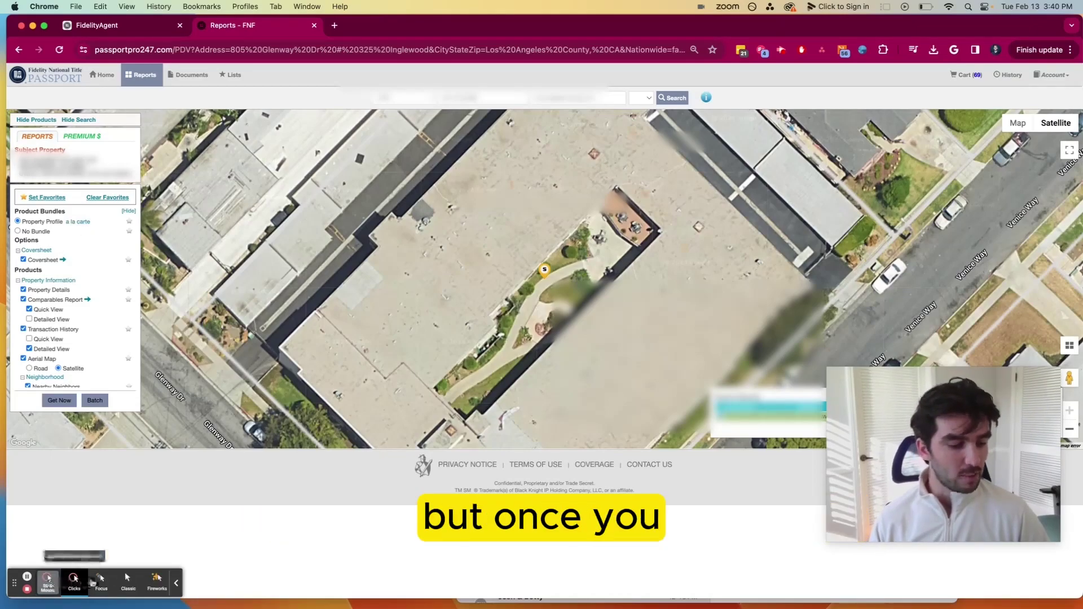
{"action": "left_click", "coordinate": [102, 582]}
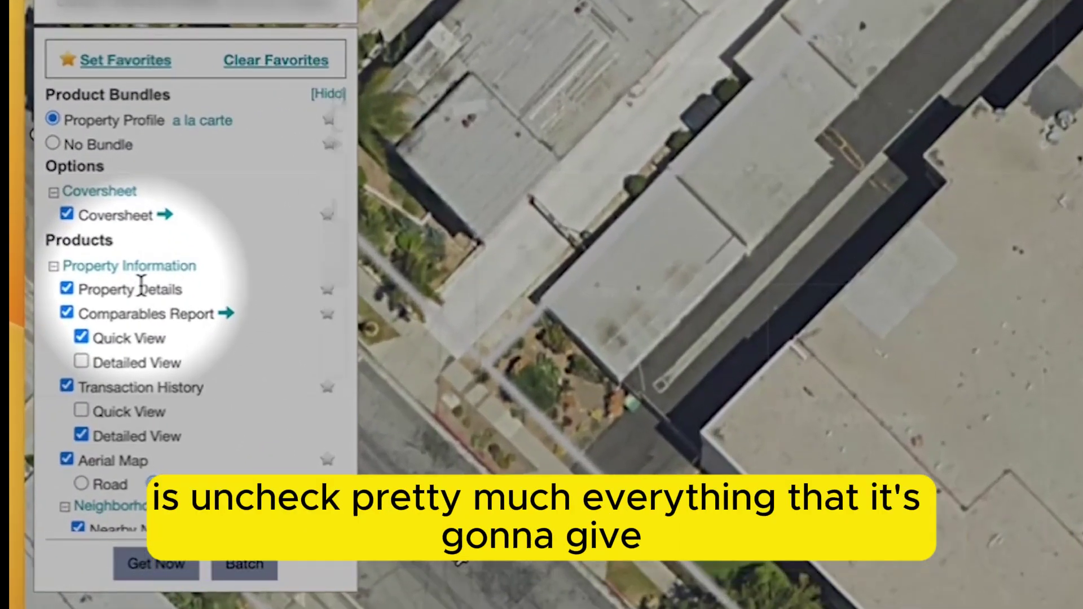
Exclude Coversheet, Property Details, Comparables Report, Nearby Neighbors, Aerial Map and Assessor Map from the Property Profile bundle.
{"action": "left_click", "coordinate": [67, 214]}
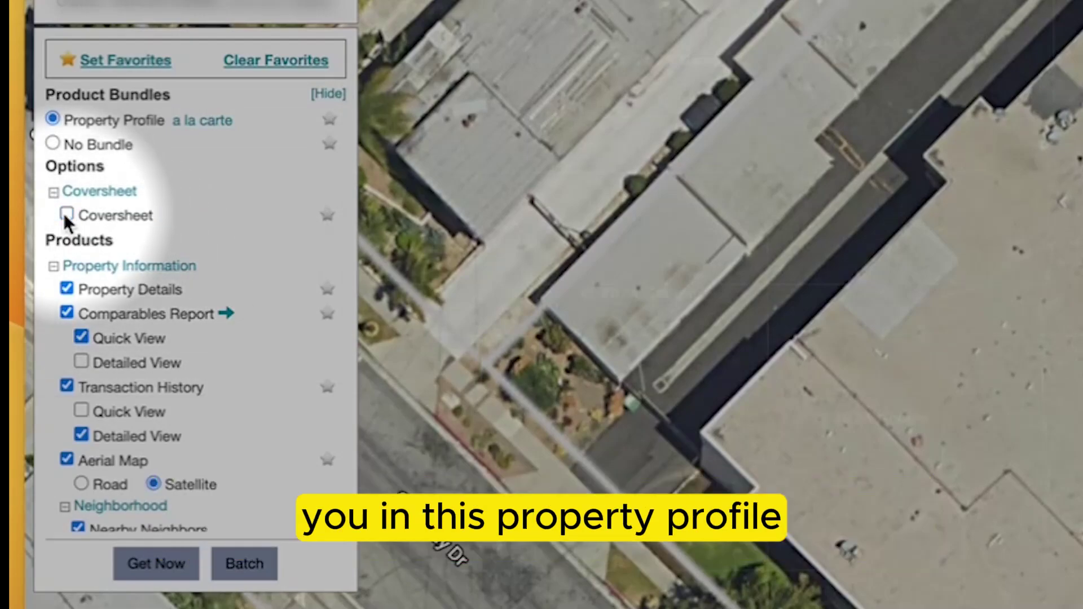
{"action": "left_click", "coordinate": [66, 289]}
{"action": "left_click", "coordinate": [67, 312]}
{"action": "scroll", "coordinate": [66, 319], "scroll_direction": "down", "scroll_amount": 1}
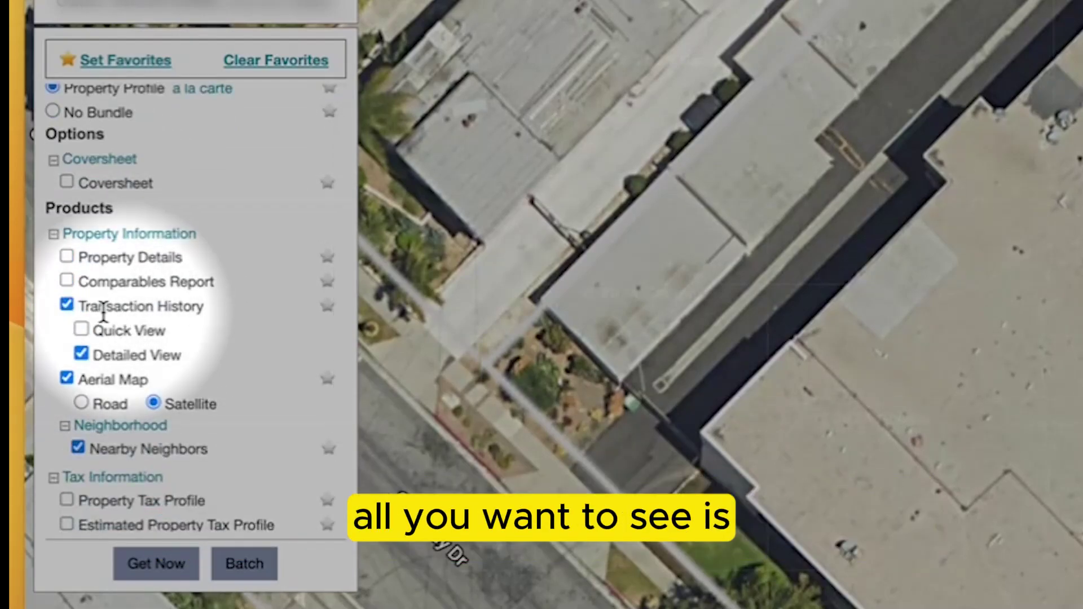
{"action": "scroll", "coordinate": [65, 315], "scroll_direction": "down", "scroll_amount": 3}
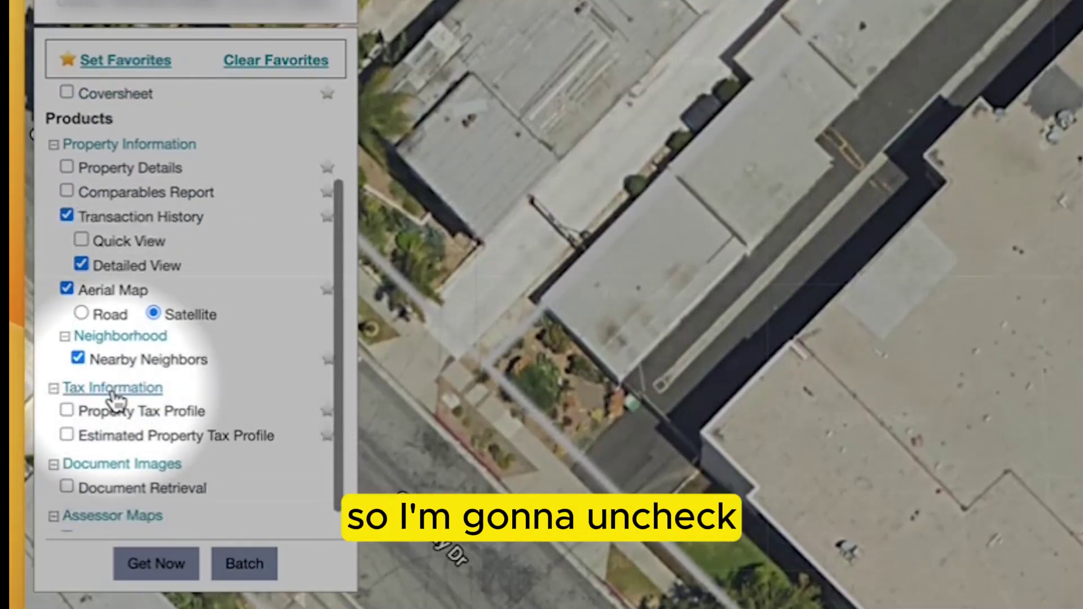
{"action": "left_click", "coordinate": [78, 359]}
{"action": "scroll", "coordinate": [67, 287], "scroll_direction": "down", "scroll_amount": 1}
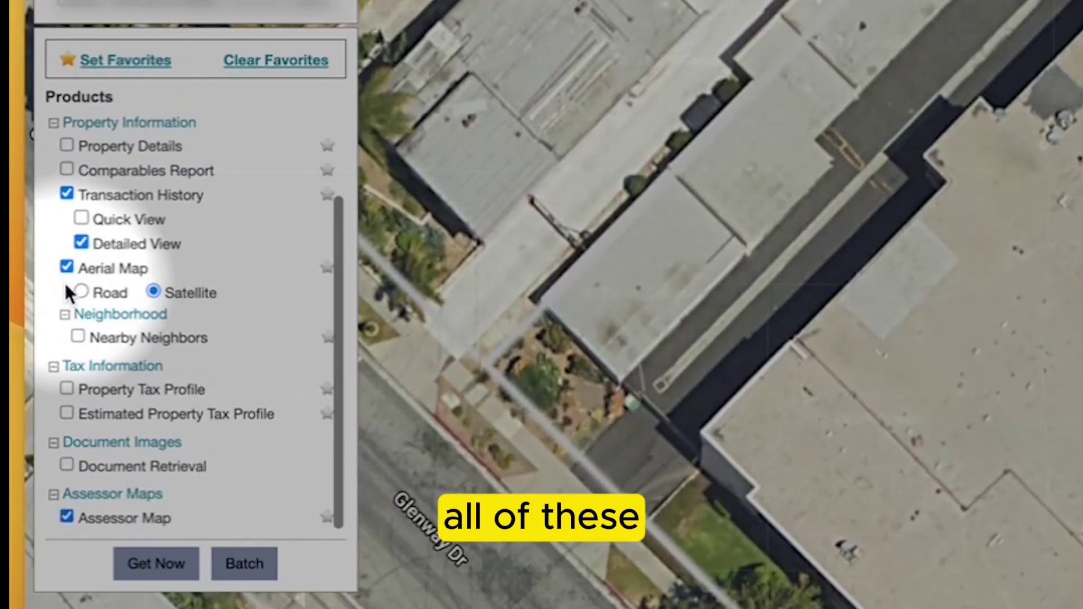
{"action": "left_click", "coordinate": [66, 264]}
{"action": "left_click", "coordinate": [67, 515]}
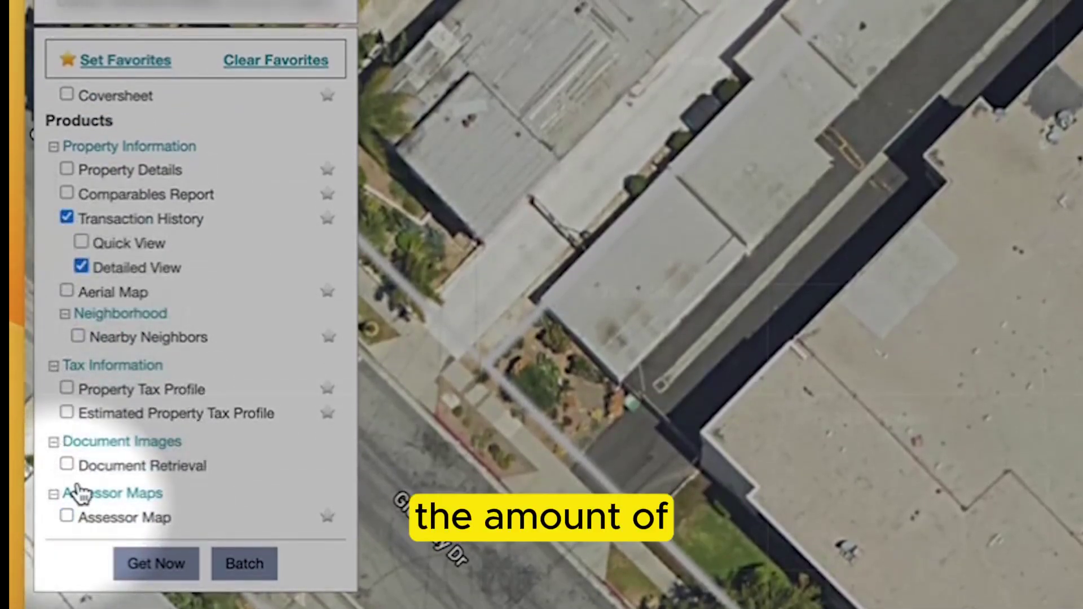
Limit Transaction History to Quick View without Detailed View, and generate the report.
{"action": "scroll", "coordinate": [165, 322], "scroll_direction": "up", "scroll_amount": 2}
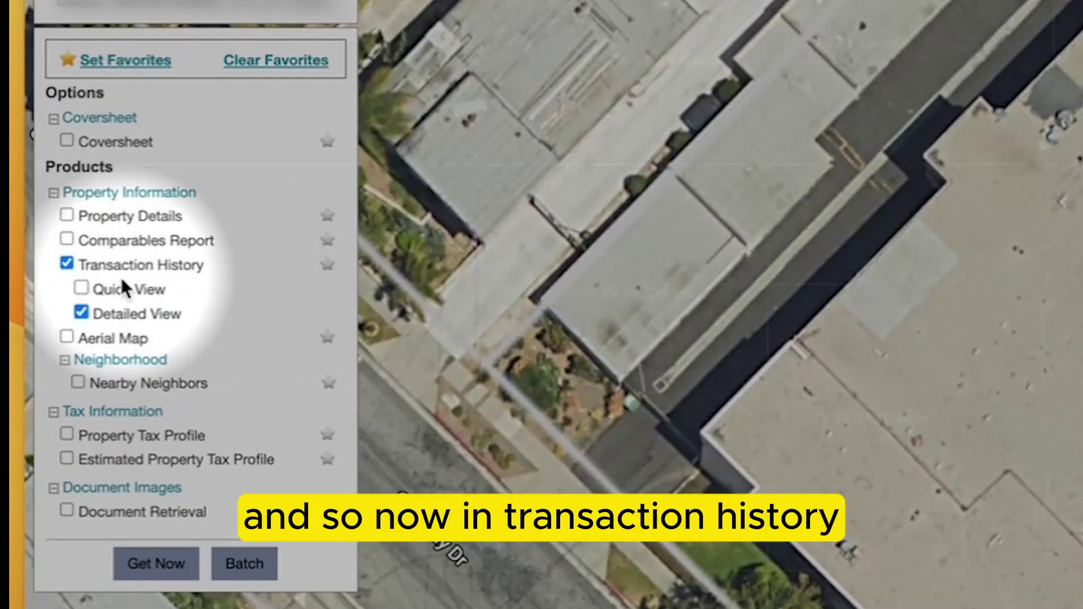
{"action": "left_click", "coordinate": [81, 313]}
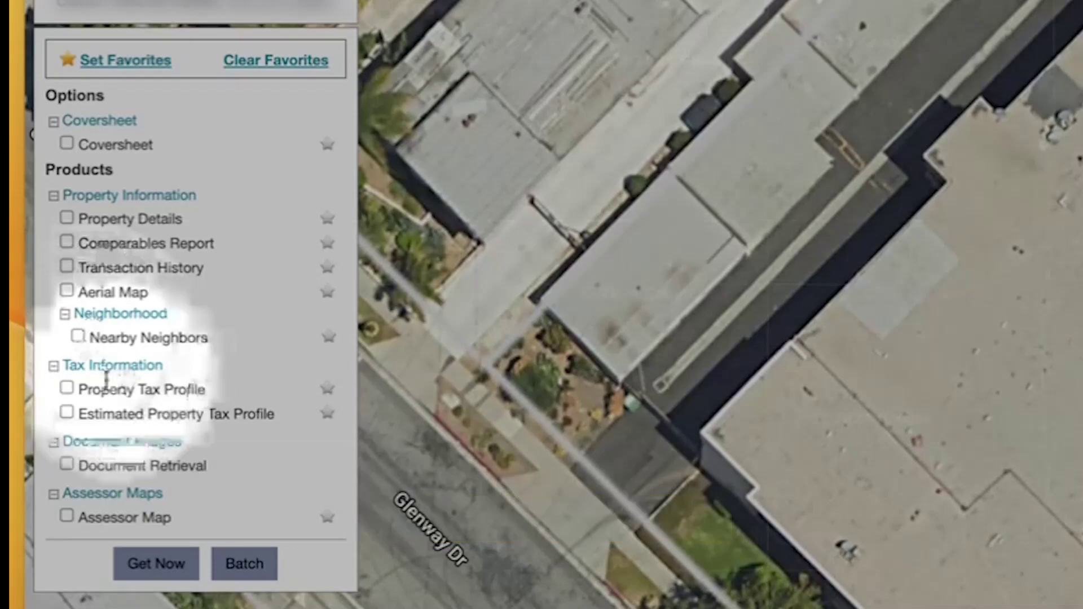
{"action": "left_click", "coordinate": [66, 266]}
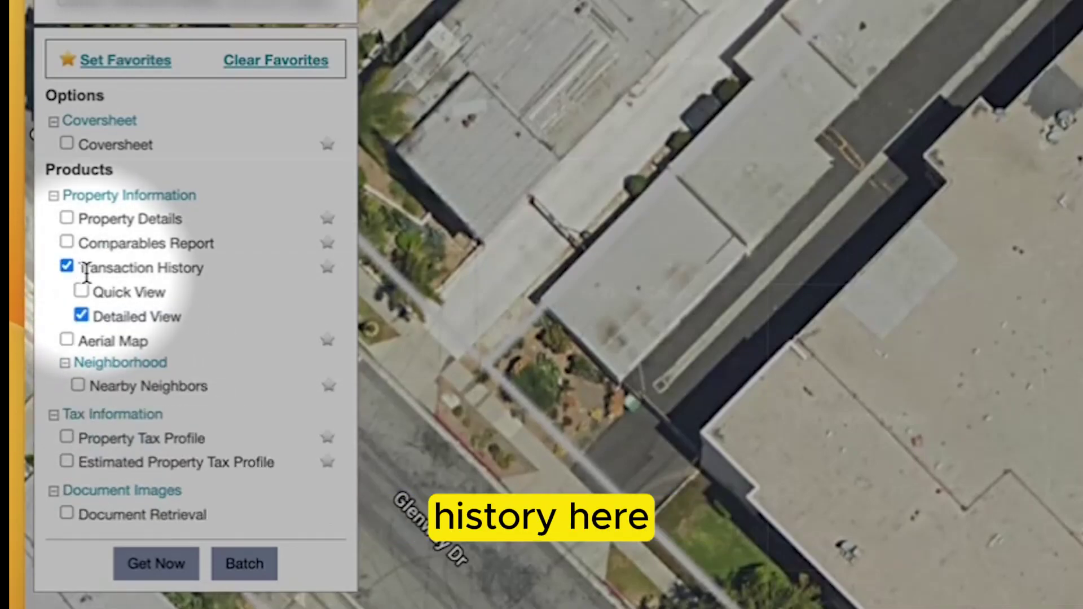
{"action": "left_click", "coordinate": [80, 289]}
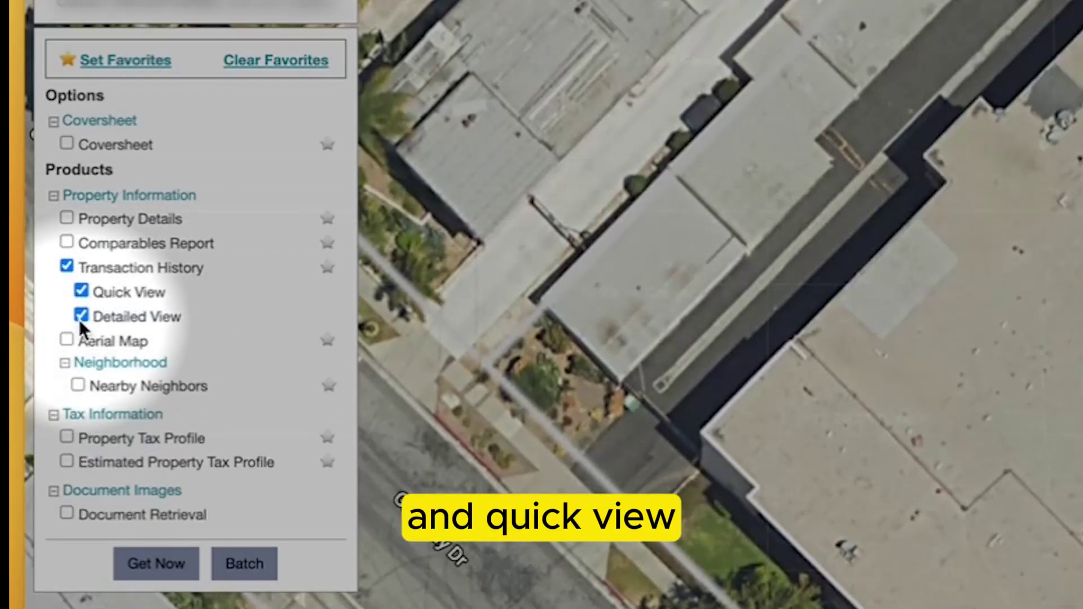
{"action": "left_click", "coordinate": [80, 314]}
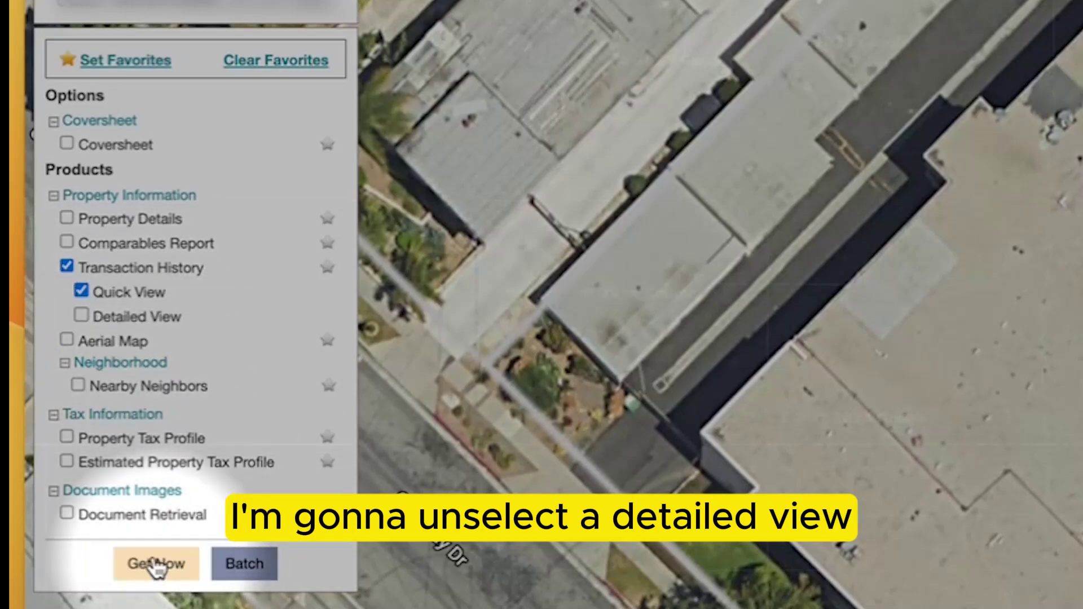
{"action": "left_click", "coordinate": [157, 563]}
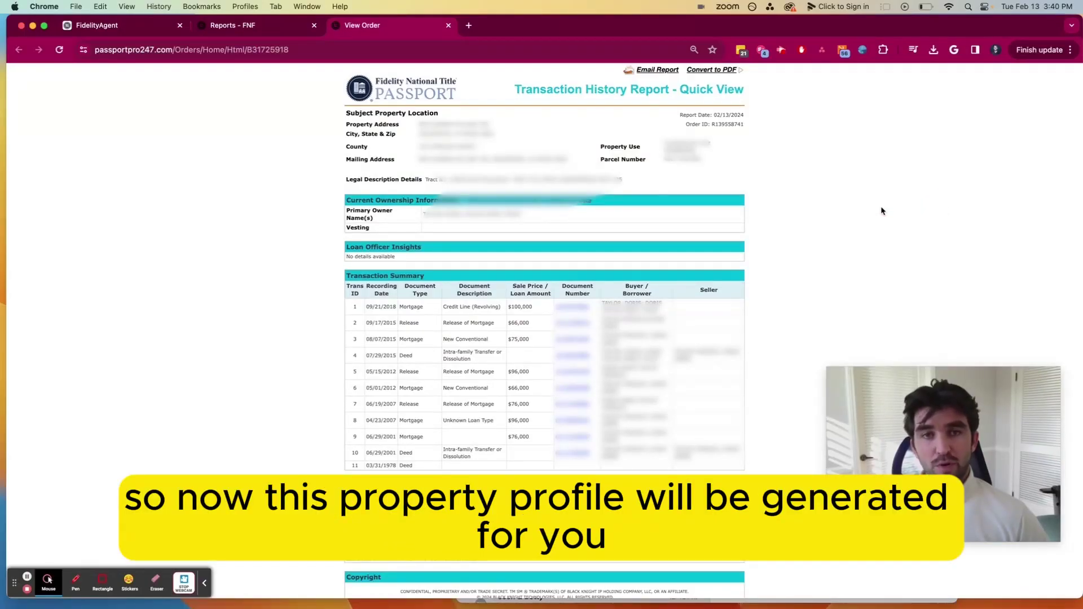
{"action": "left_click", "coordinate": [50, 579]}
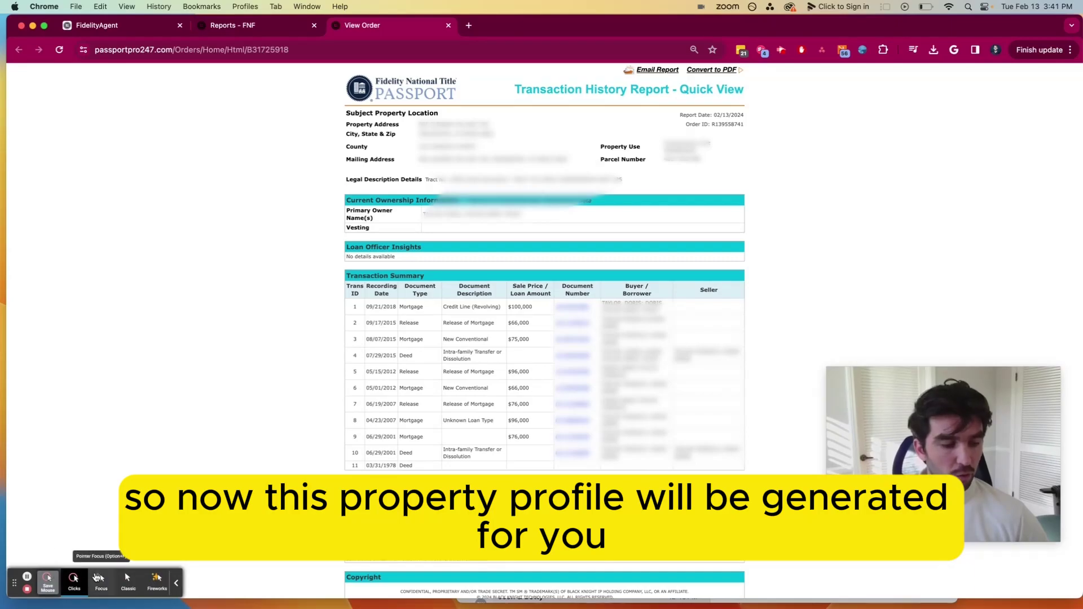
{"action": "left_click", "coordinate": [99, 578]}
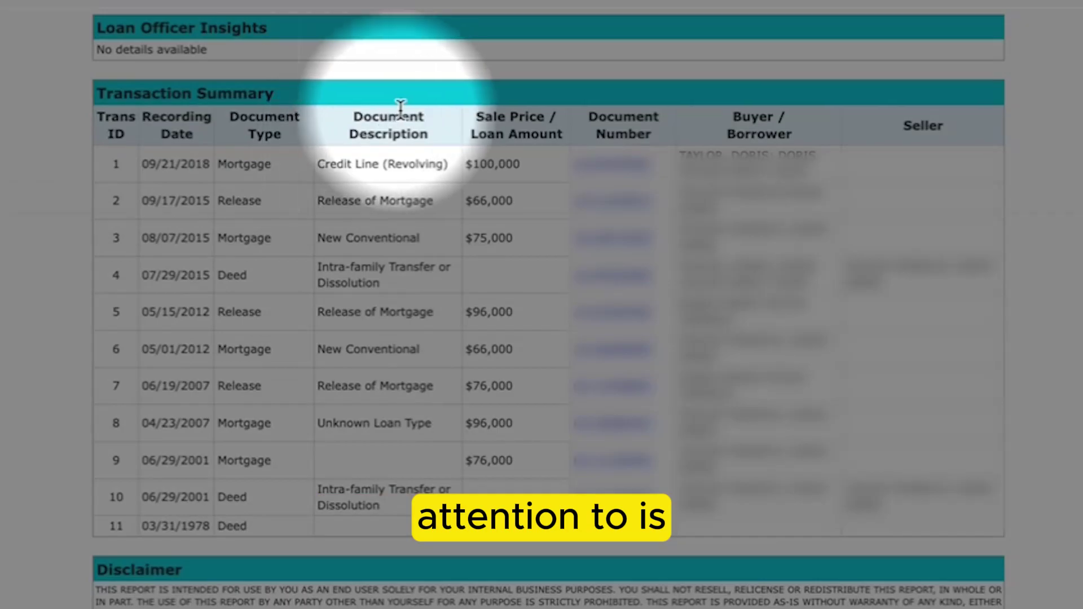
Check the document descriptions in the Transaction Summary and match the 2007 release of mortgage to the 2001 mortgage by loan amount.
{"action": "left_click_drag", "start_coordinate": [351, 114], "coordinate": [440, 139]}
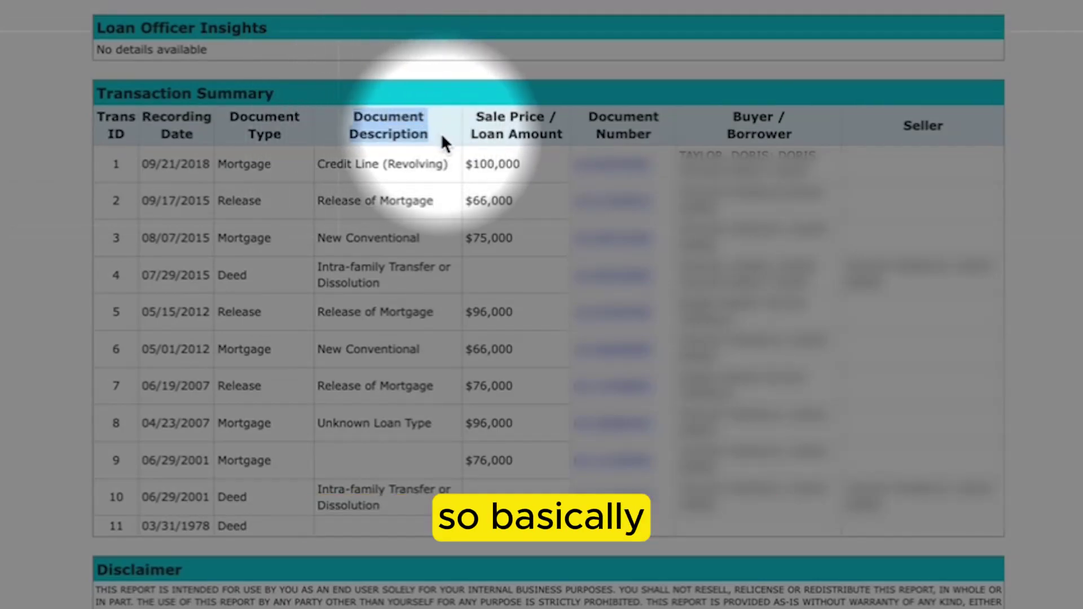
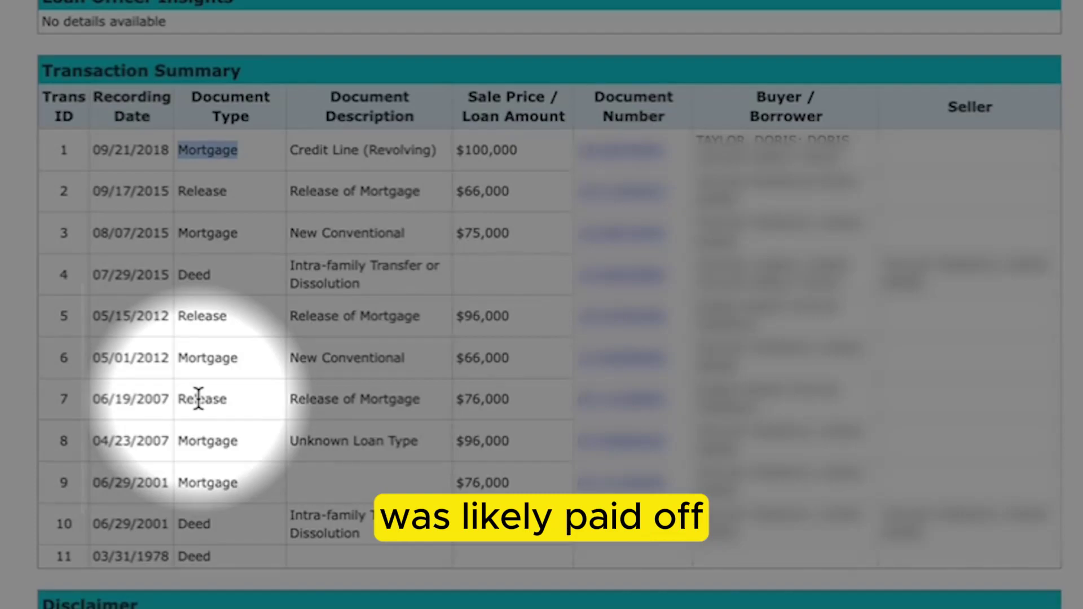
{"action": "left_click_drag", "start_coordinate": [290, 398], "coordinate": [426, 394]}
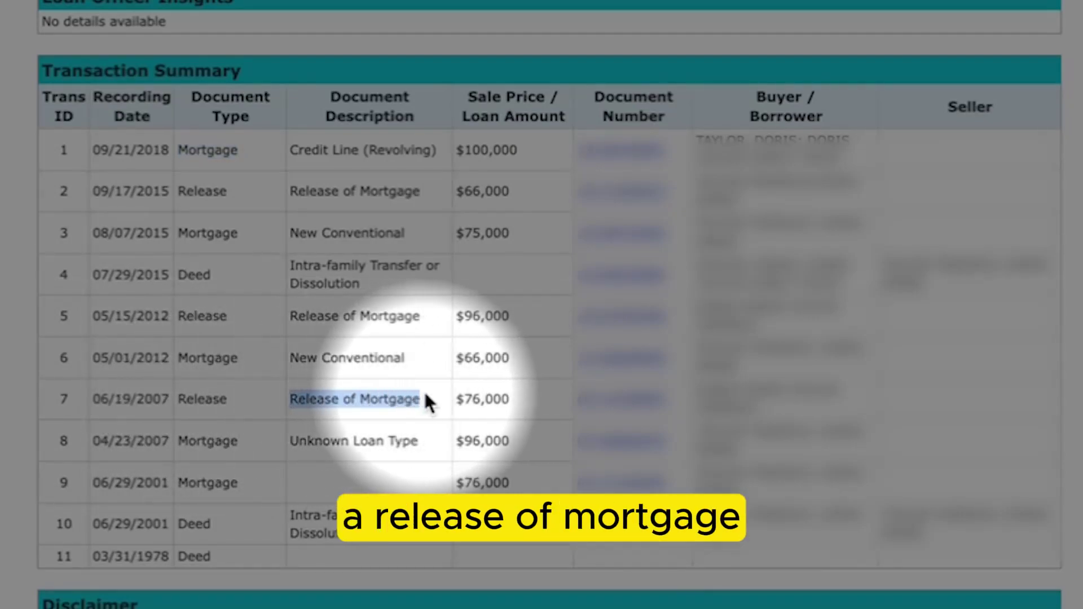
{"action": "left_click", "coordinate": [321, 388]}
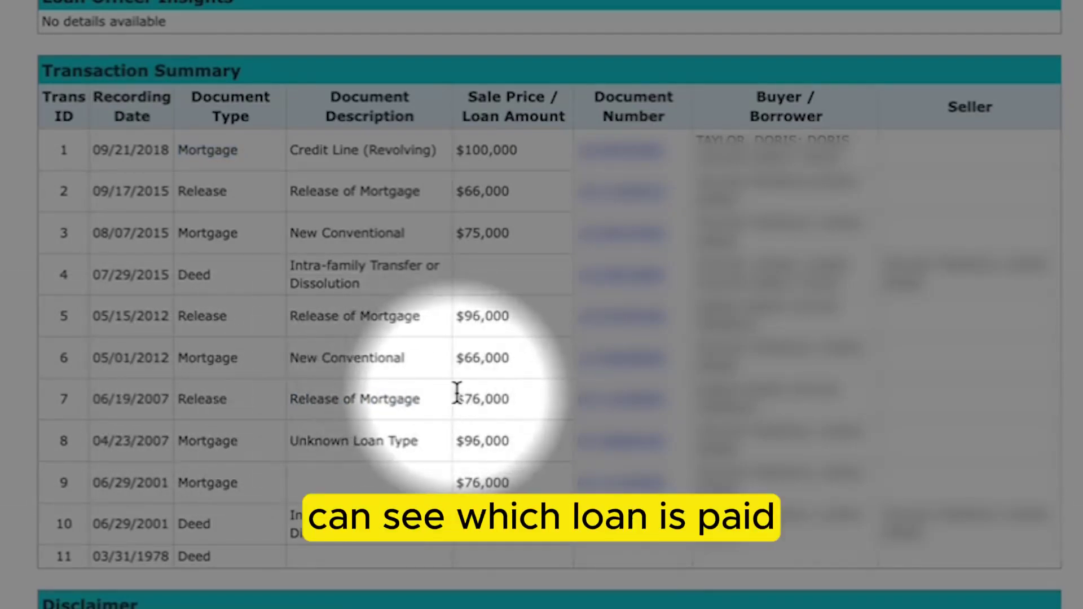
{"action": "left_click_drag", "start_coordinate": [459, 402], "coordinate": [535, 404]}
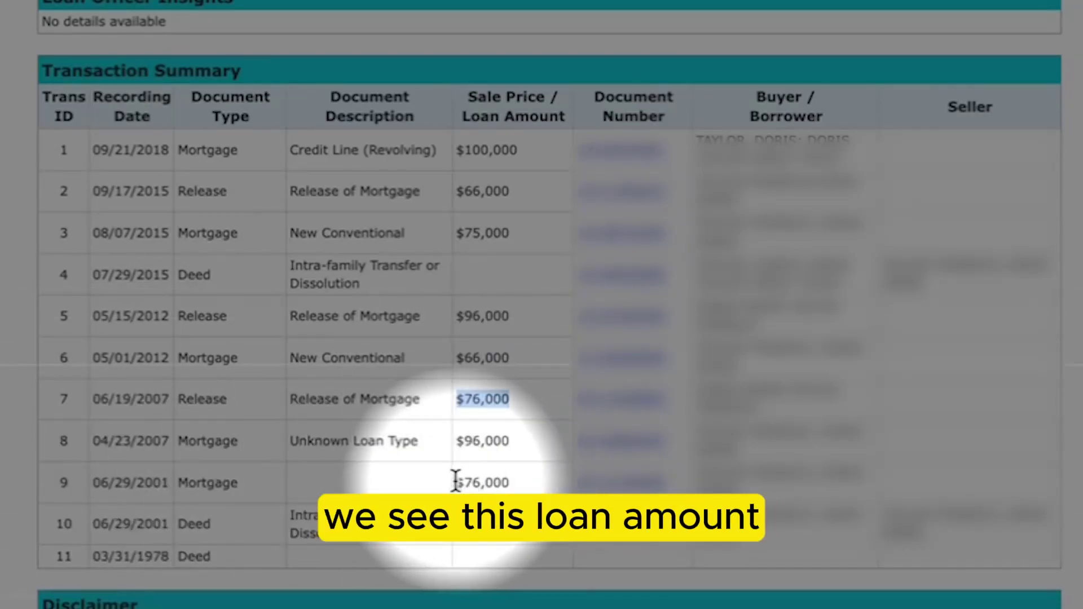
{"action": "left_click_drag", "start_coordinate": [456, 482], "coordinate": [522, 484]}
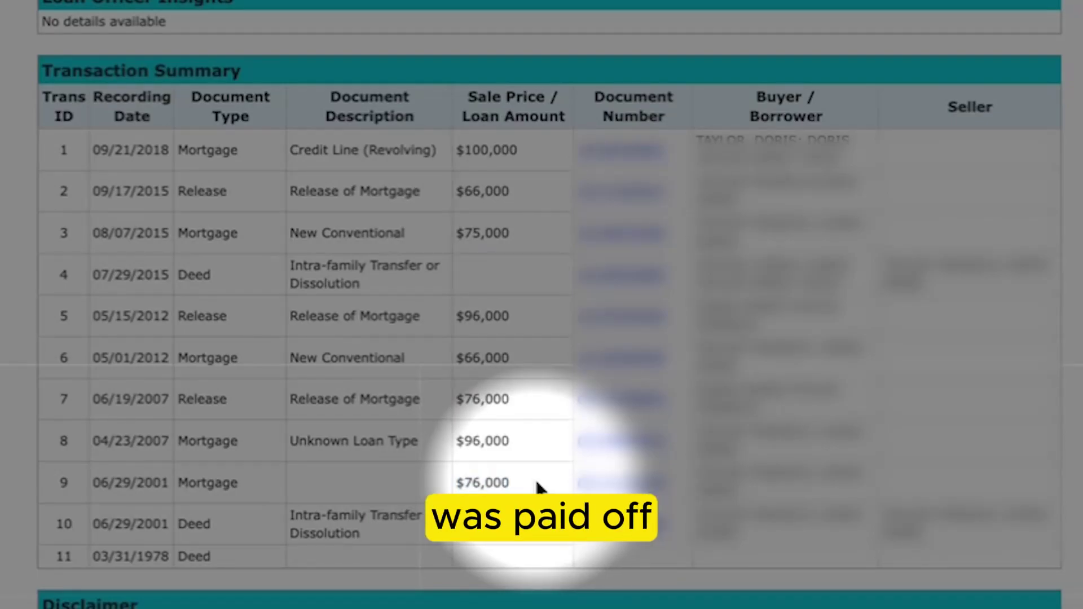
Match the 2012 release of mortgage to the 2007 mortgage by comparing their amounts, alongside the 2012 New Conventional loan.
{"action": "left_click_drag", "start_coordinate": [515, 441], "coordinate": [456, 440]}
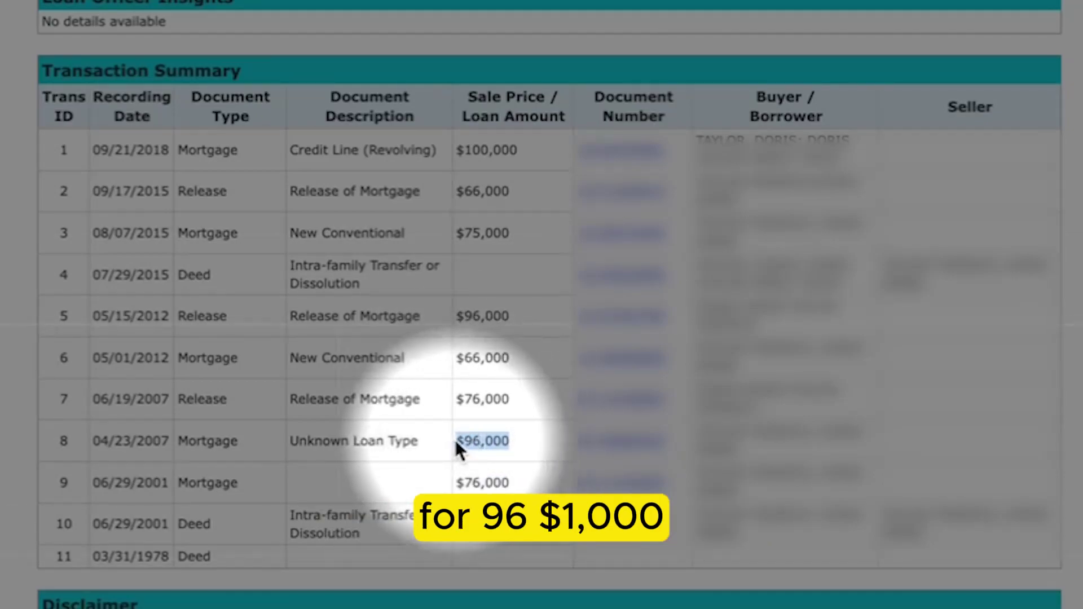
{"action": "left_click_drag", "start_coordinate": [519, 359], "coordinate": [459, 358]}
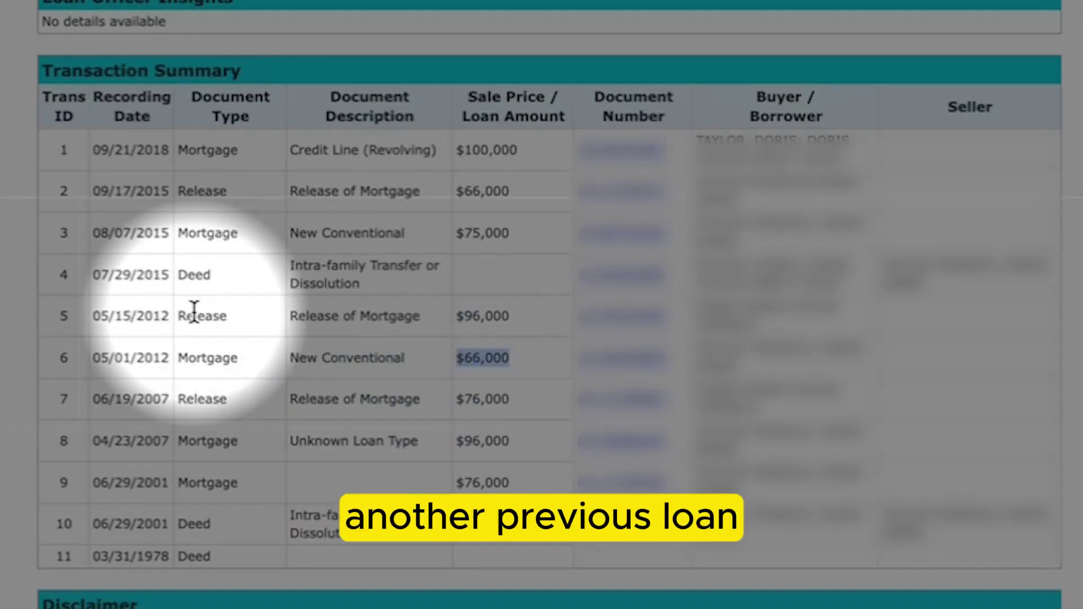
{"action": "left_click_drag", "start_coordinate": [457, 316], "coordinate": [513, 316]}
{"action": "left_click_drag", "start_coordinate": [510, 441], "coordinate": [459, 440]}
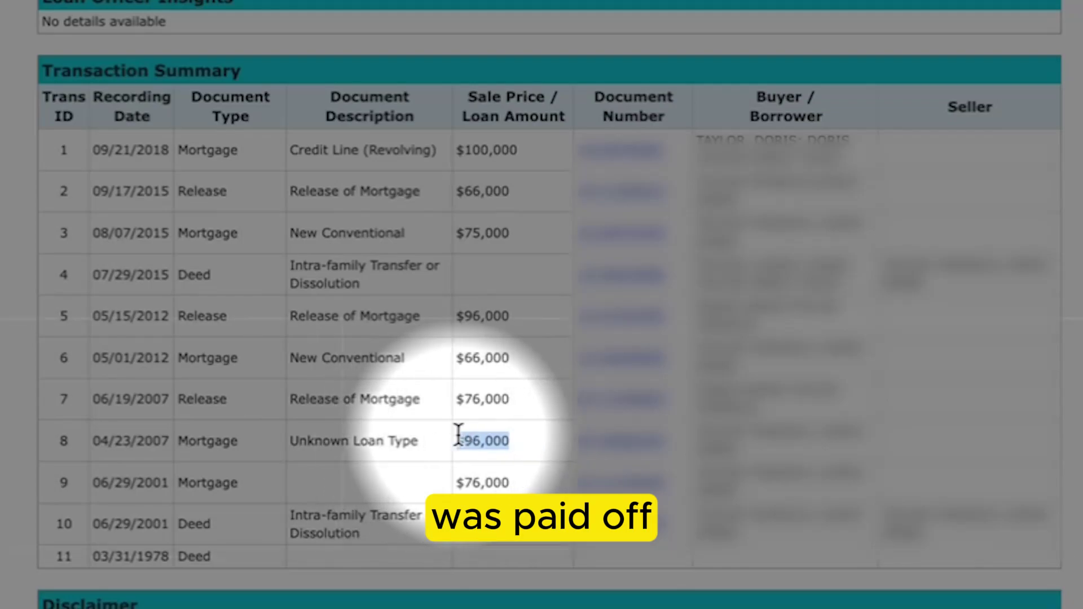
{"action": "left_click", "coordinate": [521, 356]}
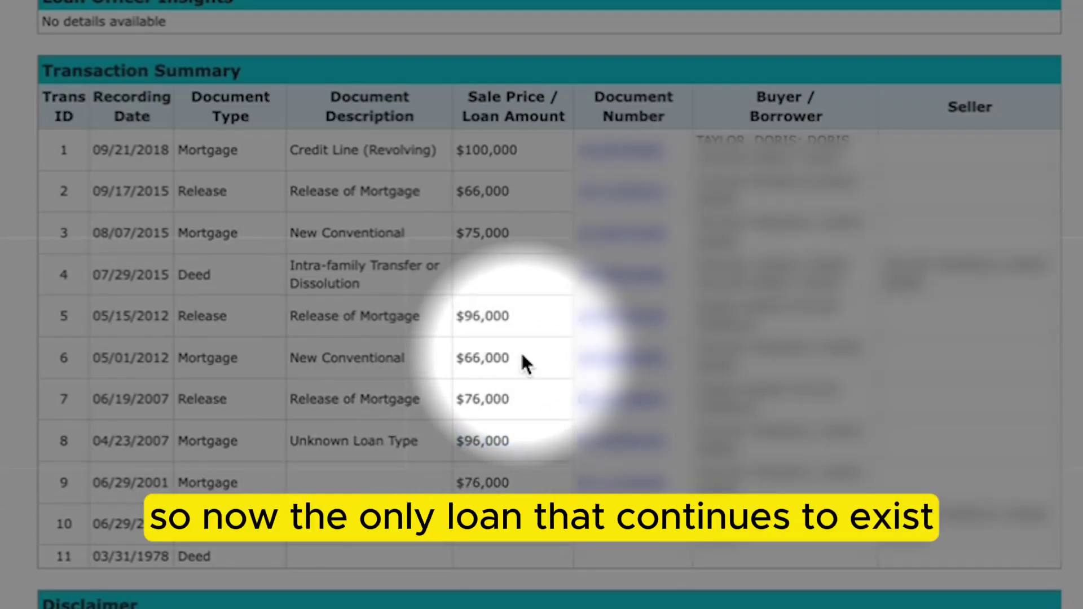
Trace the 2015 release of mortgage back to the 2012 New Conventional loan and compare it with the 2015 New Conventional loan.
{"action": "left_click_drag", "start_coordinate": [522, 356], "coordinate": [454, 351]}
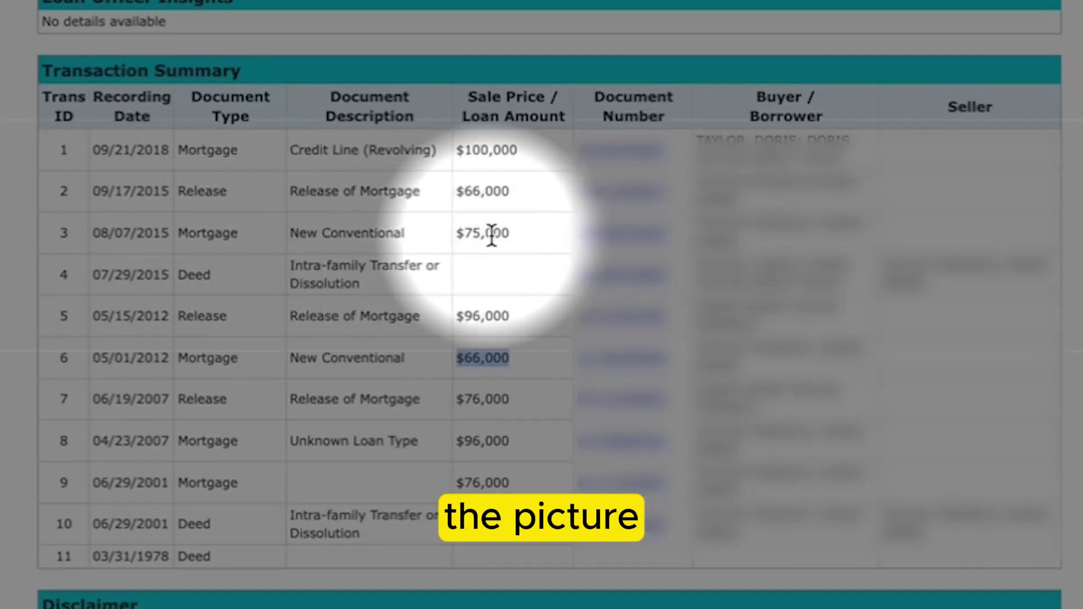
{"action": "left_click", "coordinate": [524, 237]}
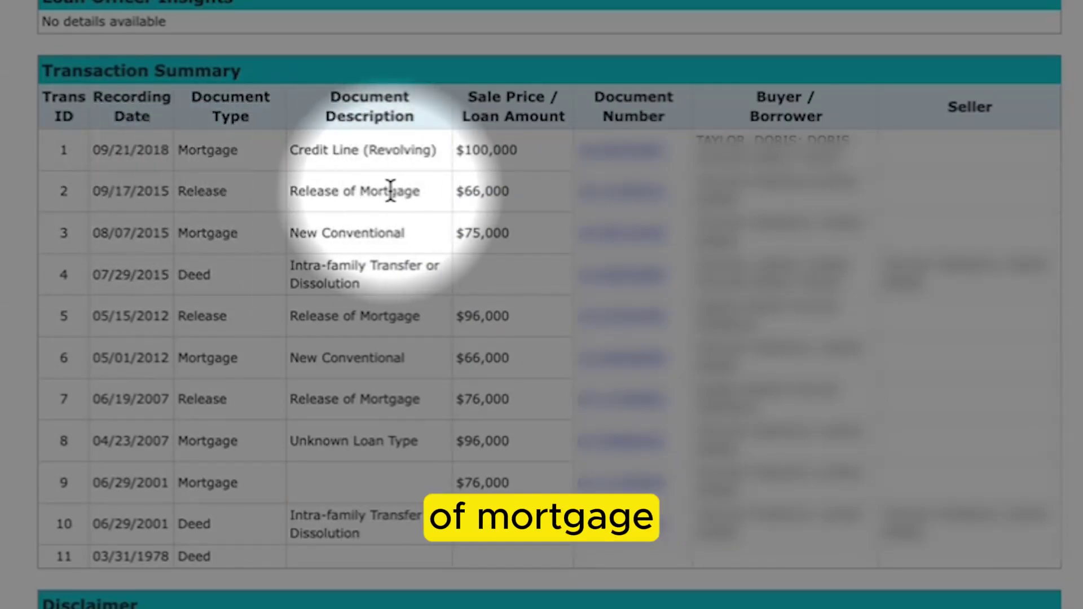
{"action": "left_click_drag", "start_coordinate": [464, 190], "coordinate": [522, 193]}
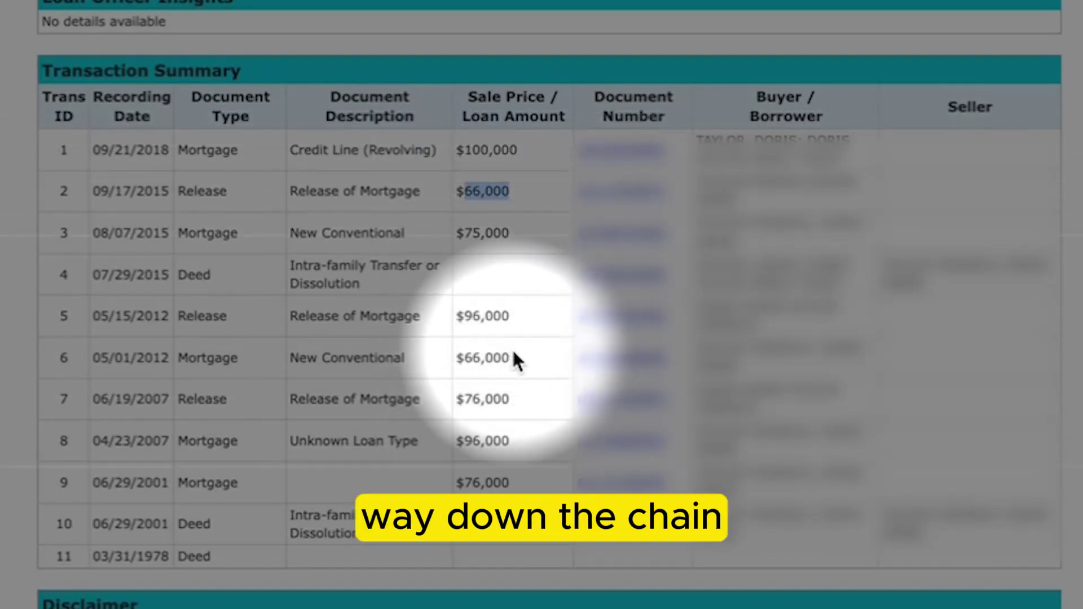
{"action": "left_click_drag", "start_coordinate": [515, 361], "coordinate": [447, 358]}
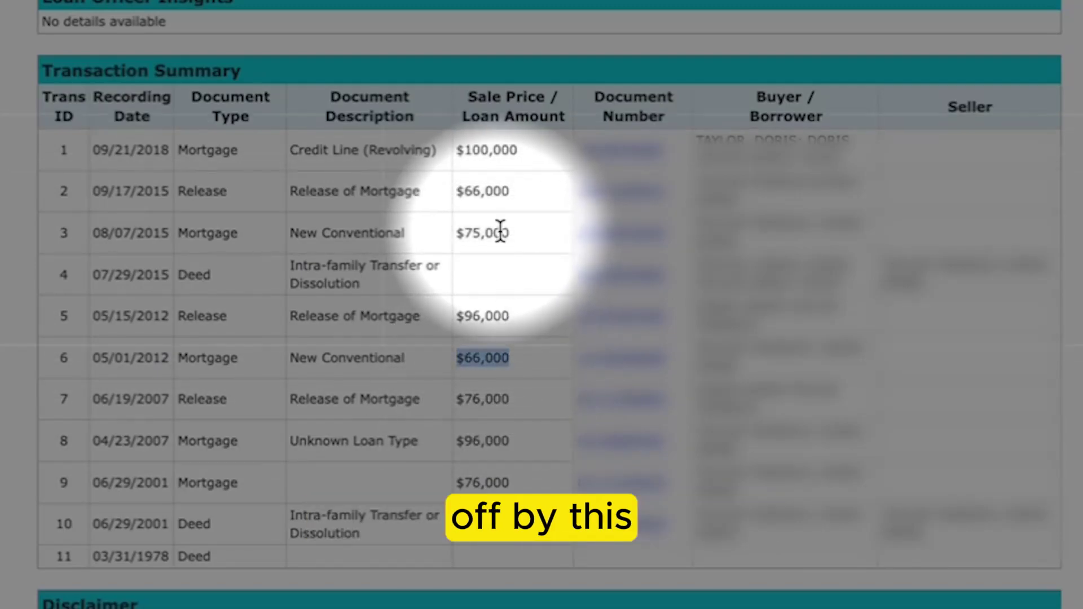
{"action": "left_click_drag", "start_coordinate": [507, 231], "coordinate": [458, 226]}
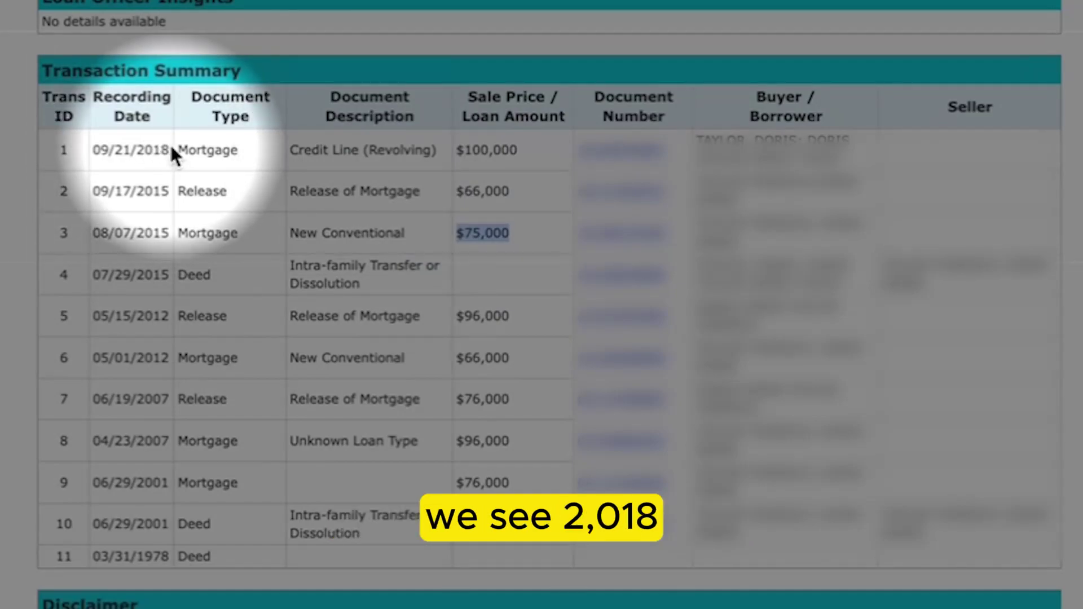
Examine the document type and loan amount of the 2018 revolving credit line.
{"action": "left_click", "coordinate": [208, 147]}
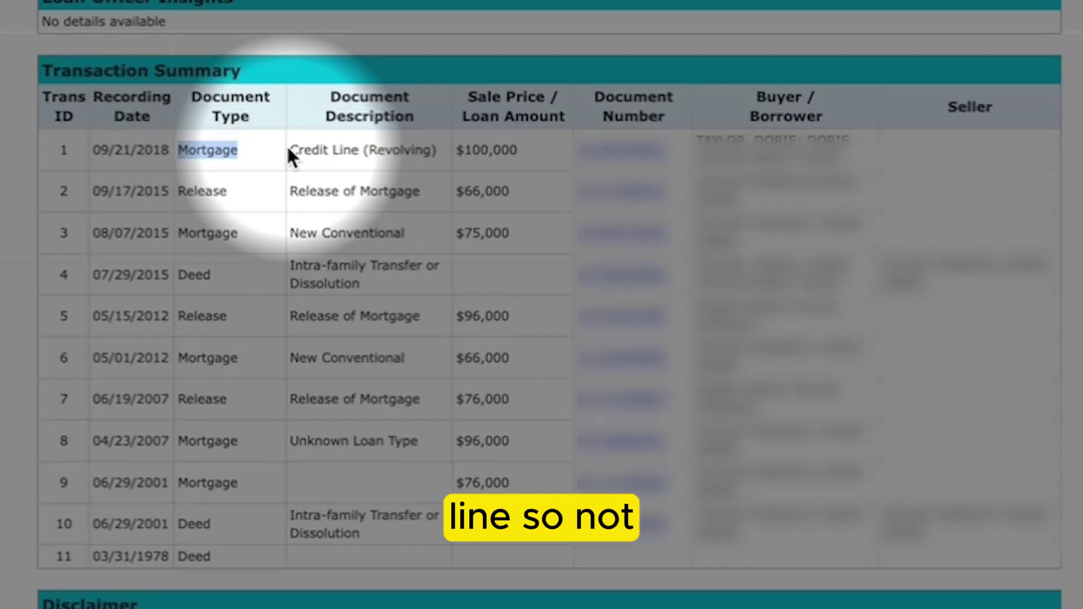
{"action": "left_click_drag", "start_coordinate": [452, 150], "coordinate": [519, 148]}
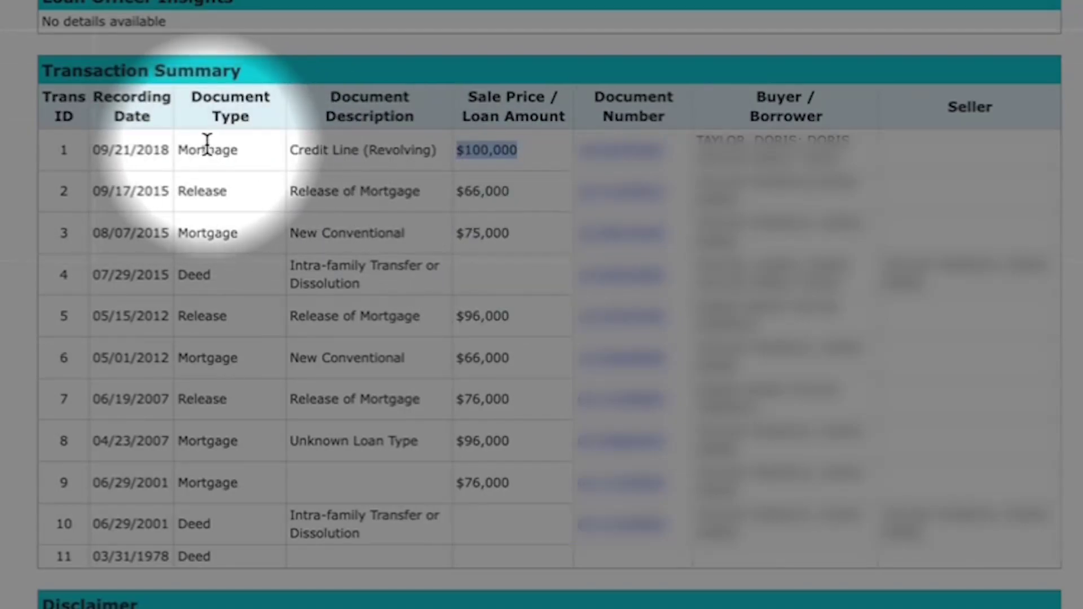
{"action": "left_click", "coordinate": [539, 150]}
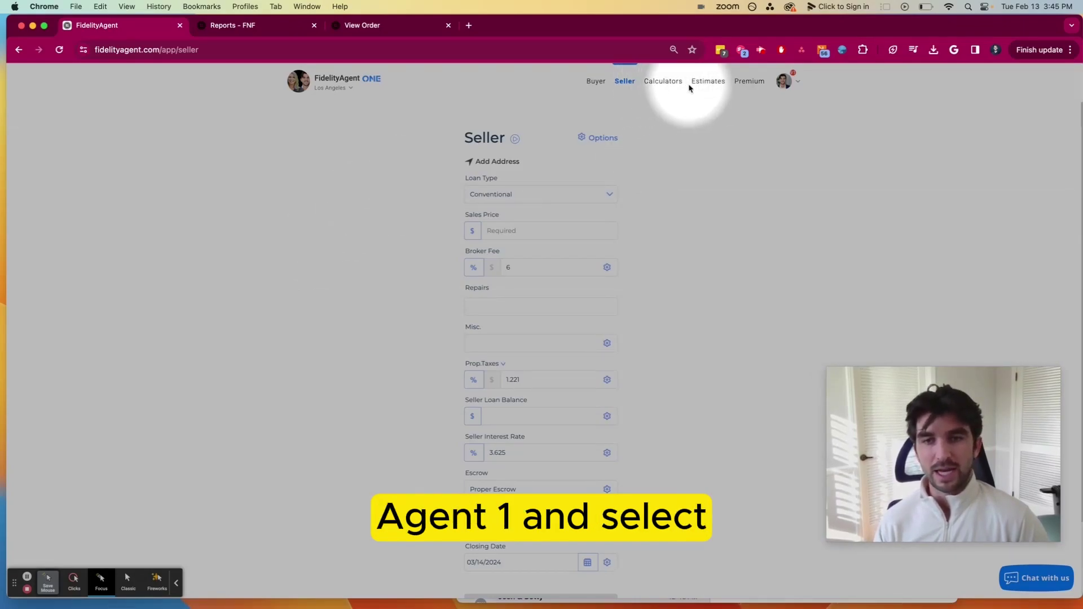
Open the Loan Balance calculator and change its default basis from home price to Loan Amount.
{"action": "left_click", "coordinate": [671, 84]}
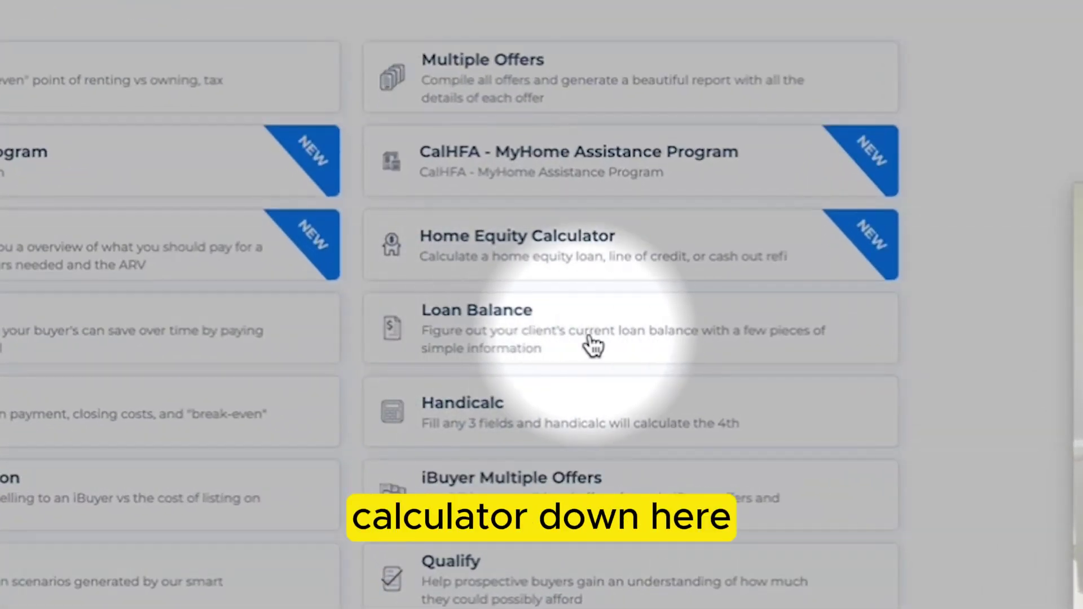
{"action": "left_click", "coordinate": [566, 339]}
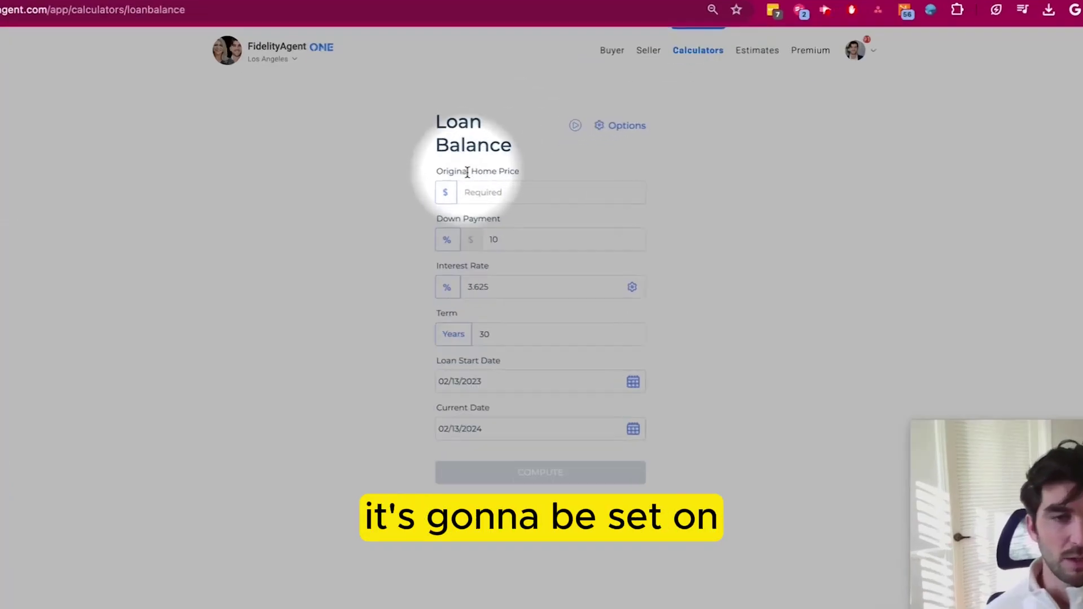
{"action": "left_click", "coordinate": [448, 291]}
{"action": "type", "text": "10"}
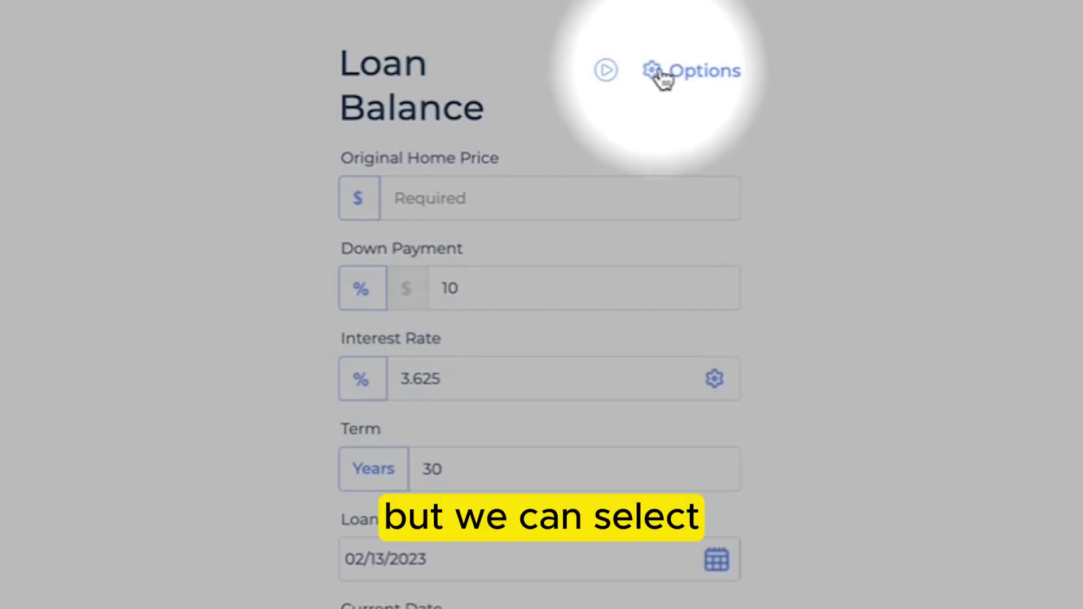
{"action": "left_click", "coordinate": [684, 80]}
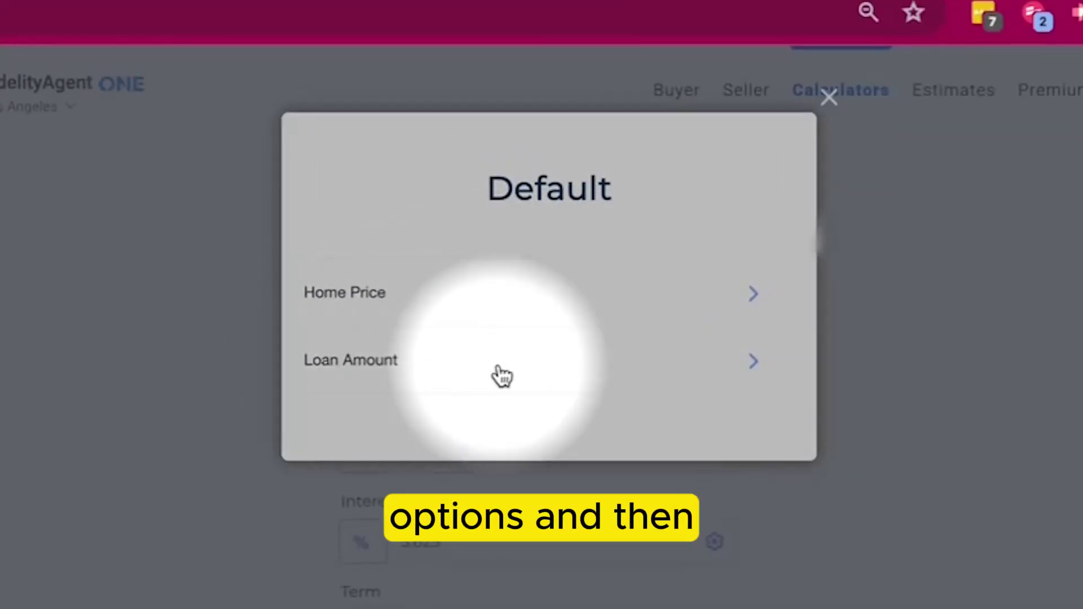
{"action": "left_click", "coordinate": [662, 373]}
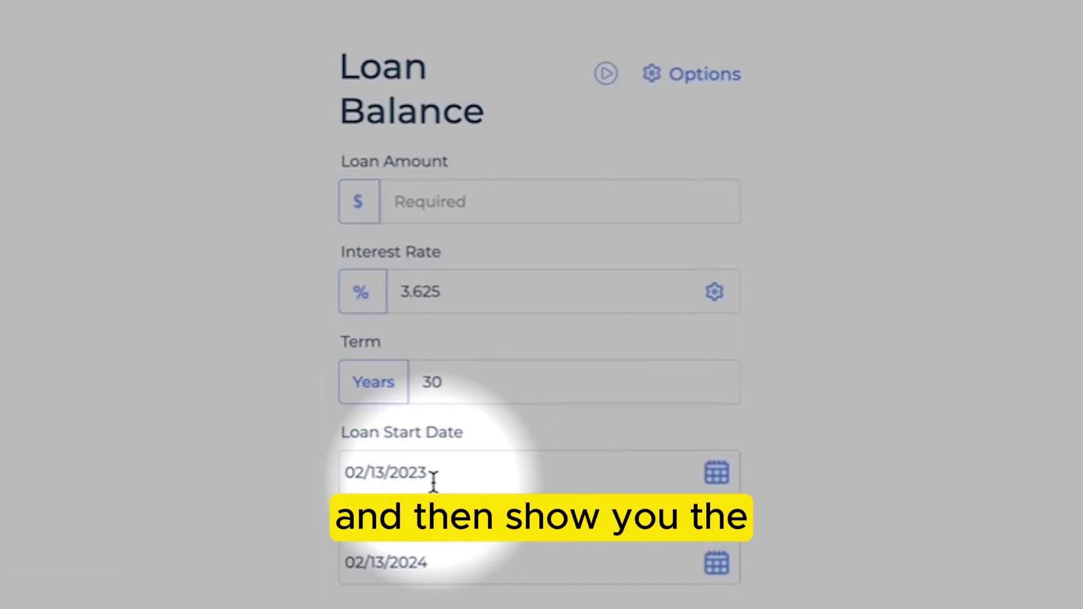
Look up the 2015 New Conventional loan in the transaction report and enter 75,000 as the loan amount.
{"action": "left_click", "coordinate": [381, 28]}
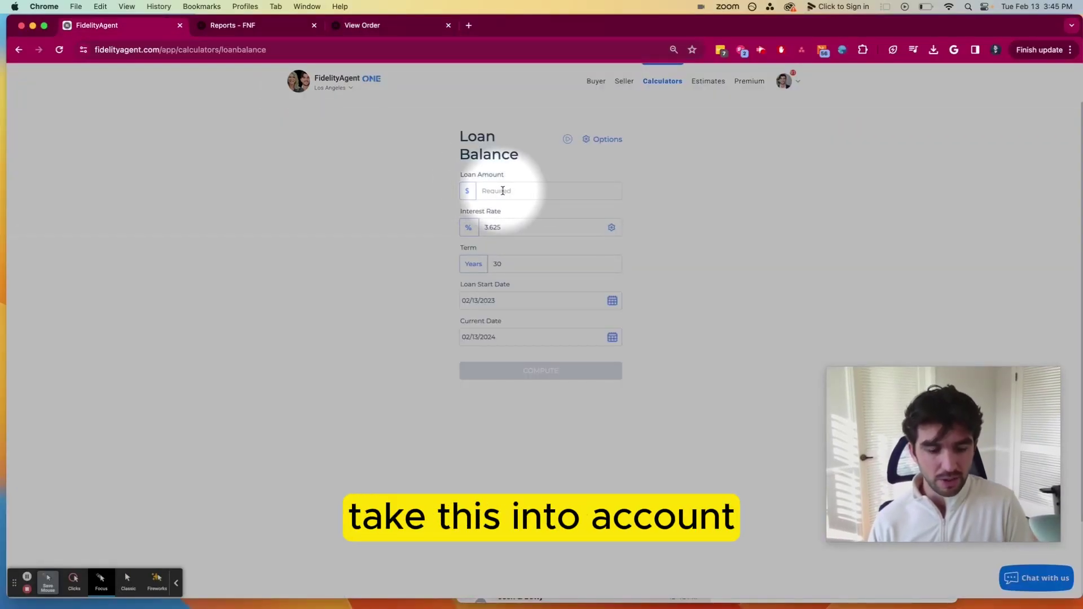
{"action": "left_click", "coordinate": [502, 191]}
{"action": "type", "text": "750"}
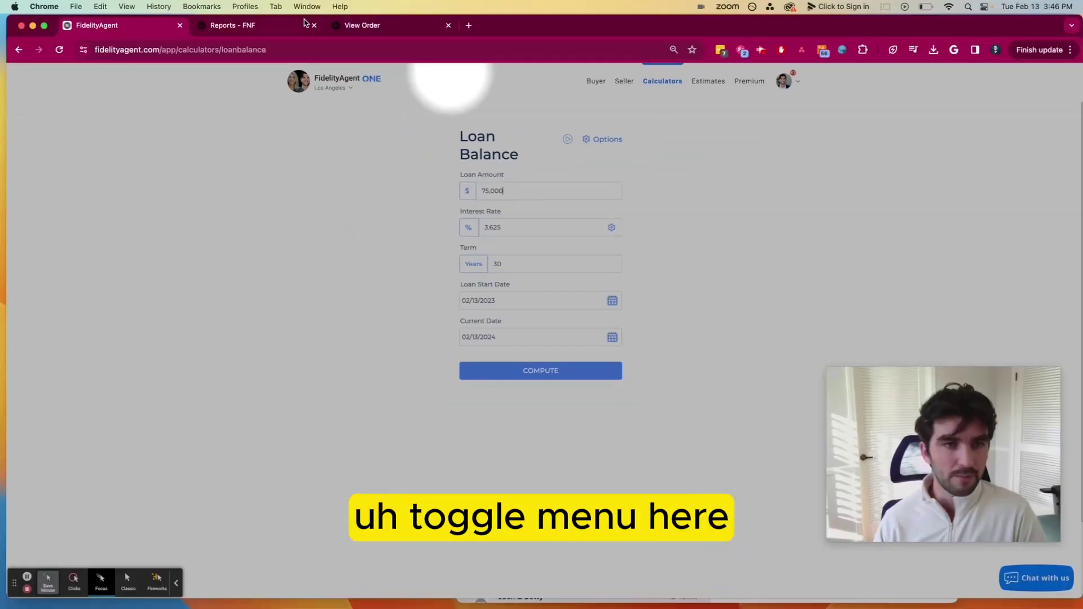
Compare the high, low and average mortgage rates for 2015 in the rate history and apply the average of 3.84%.
{"action": "left_click", "coordinate": [611, 229]}
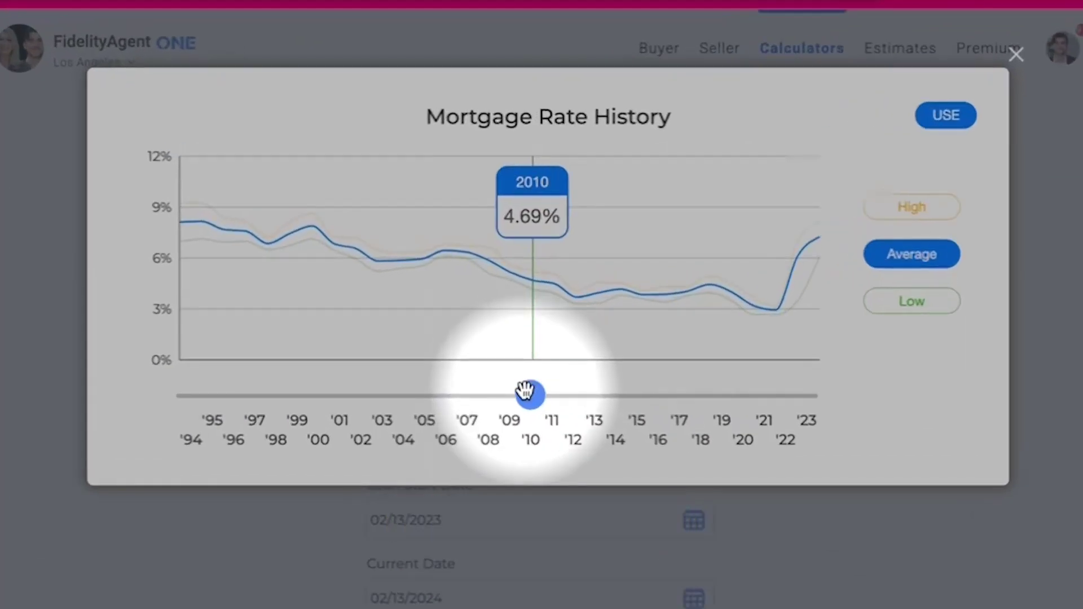
{"action": "left_click_drag", "start_coordinate": [525, 390], "coordinate": [632, 401]}
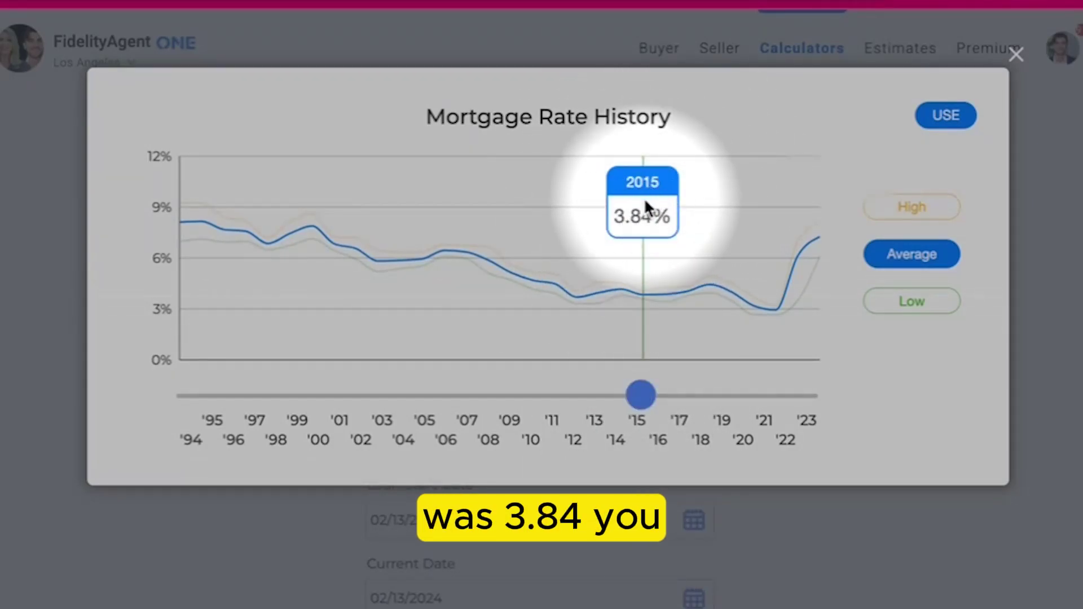
{"action": "left_click", "coordinate": [928, 209]}
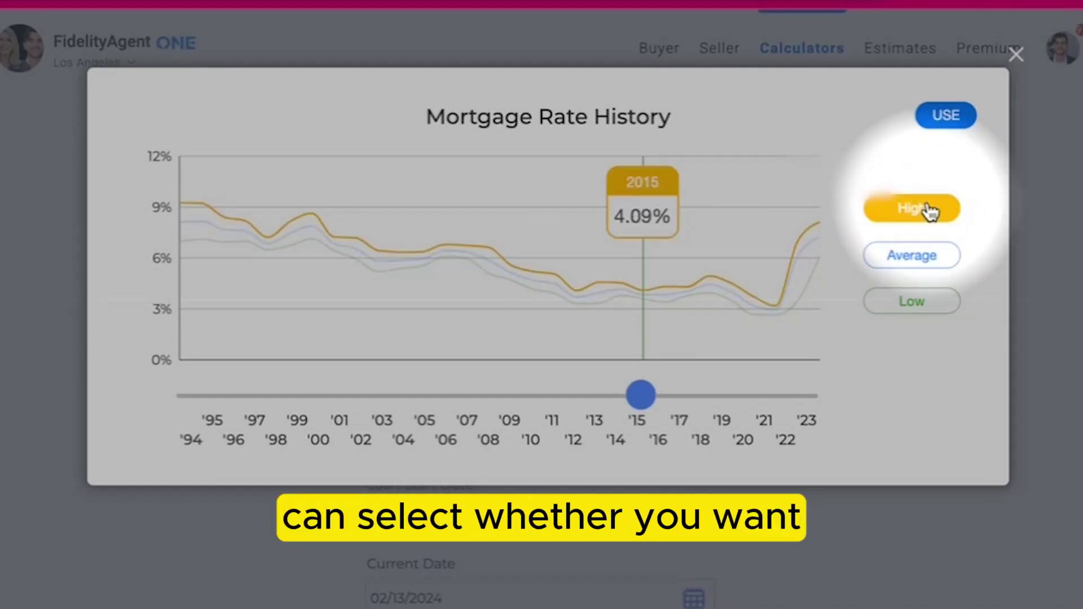
{"action": "left_click", "coordinate": [935, 301]}
{"action": "left_click", "coordinate": [905, 257]}
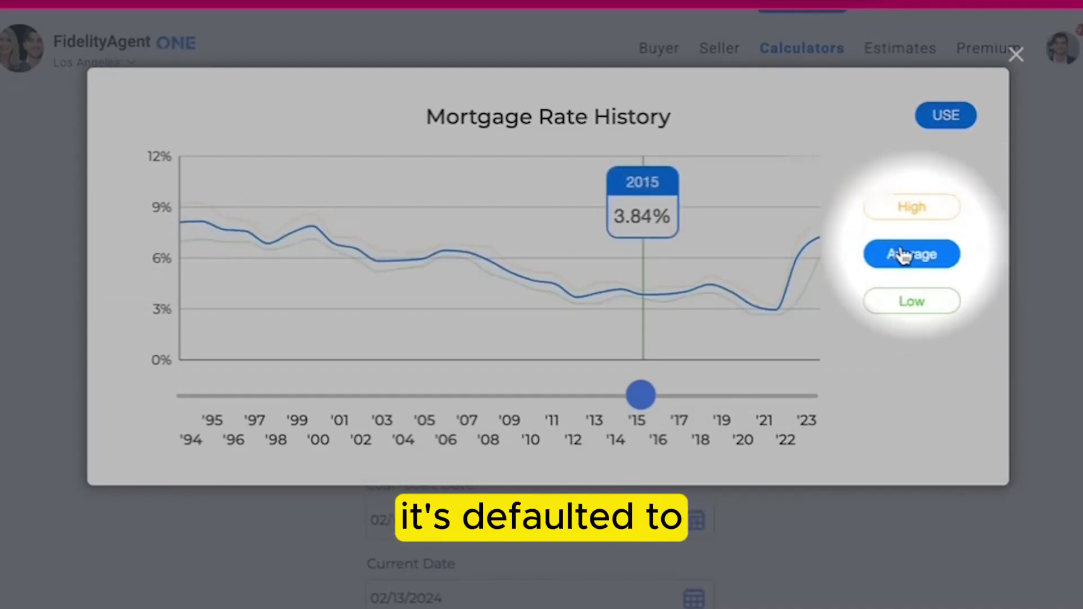
{"action": "left_click", "coordinate": [945, 117]}
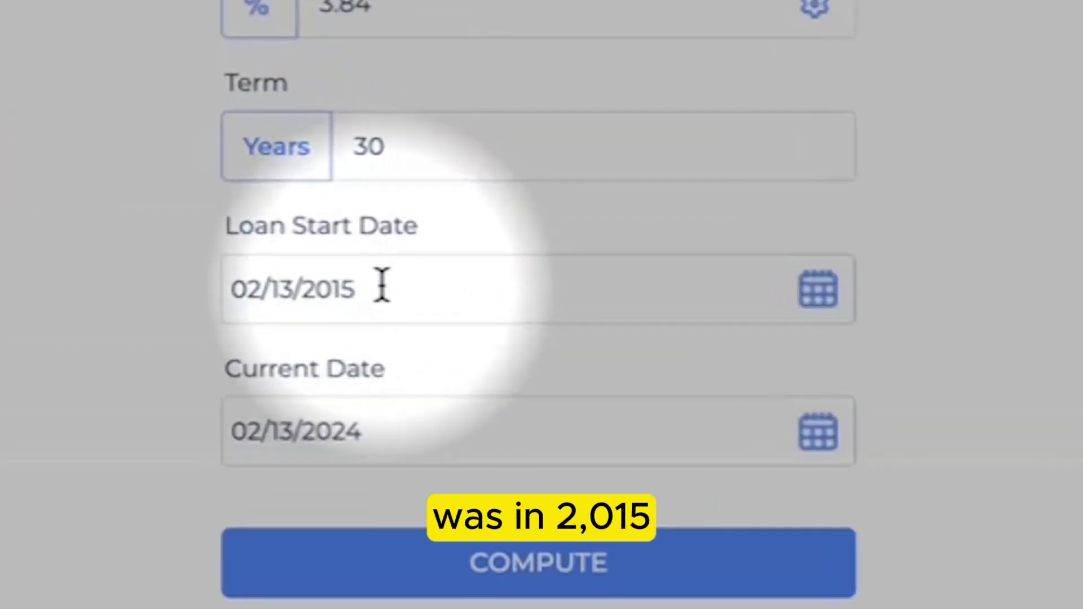
Check the loan start date against the property profile and compute the payoff balance of the 75,000 loan.
{"action": "left_click", "coordinate": [459, 301]}
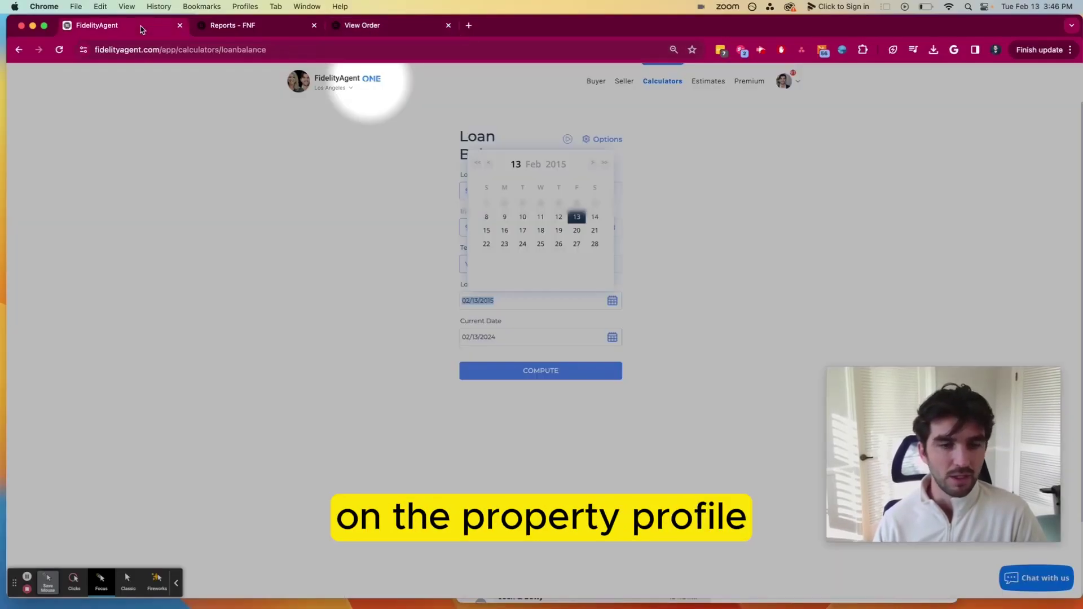
{"action": "left_click", "coordinate": [389, 293]}
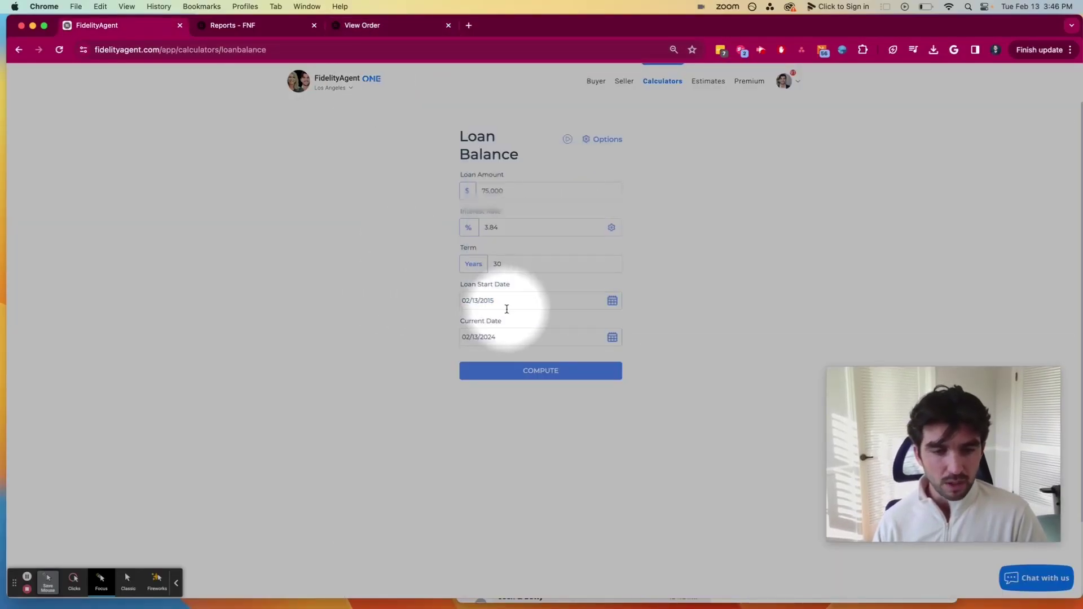
{"action": "left_click", "coordinate": [547, 371]}
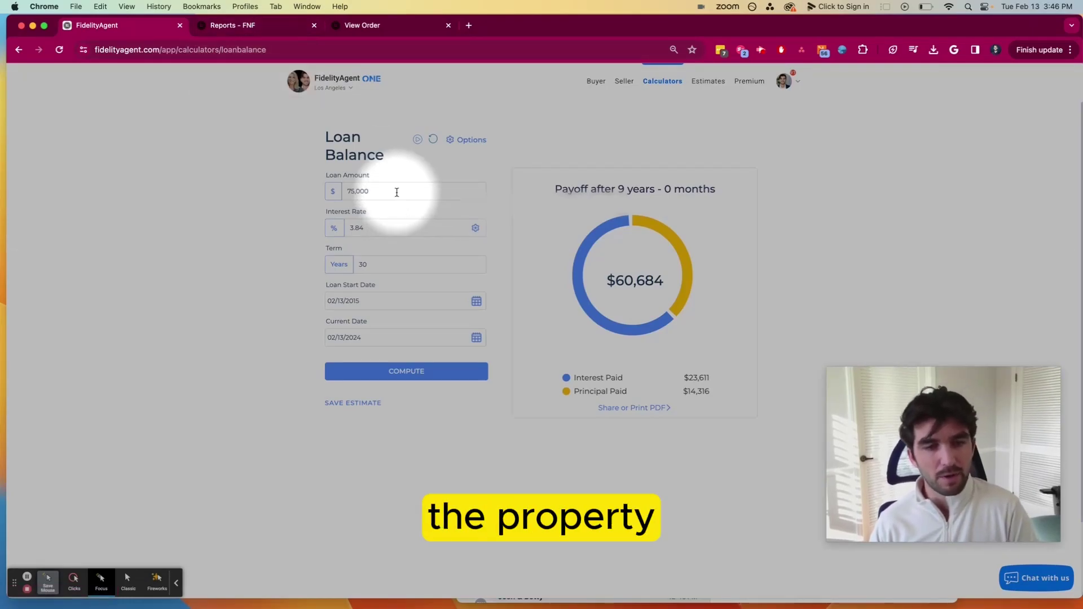
Look up the 2018 revolving credit line in the transaction report and set the loan amount to 100,000.
{"action": "left_click", "coordinate": [391, 28]}
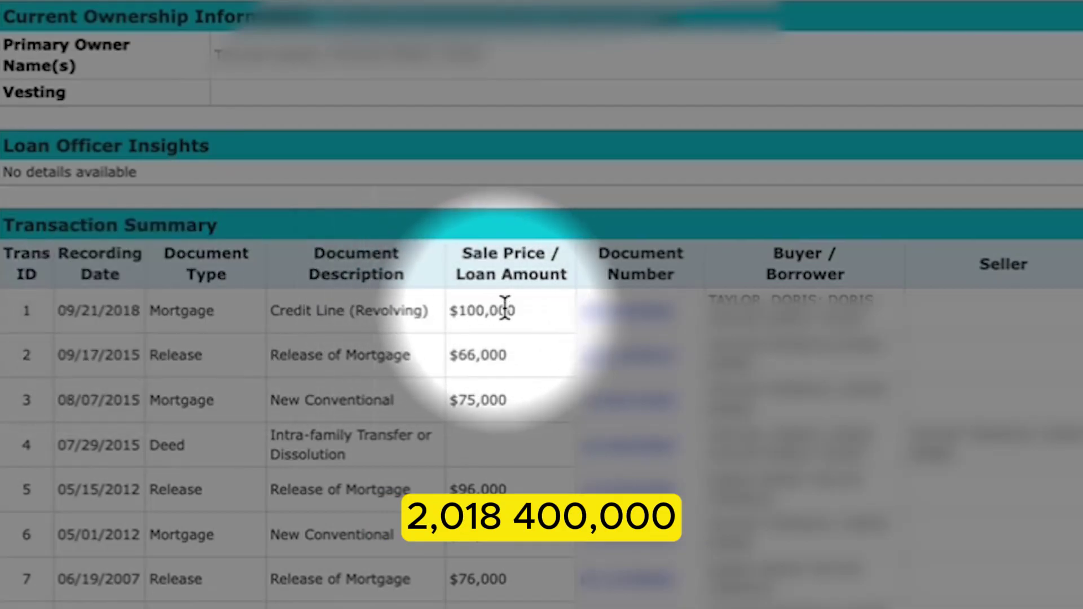
{"action": "triple_click", "coordinate": [301, 309]}
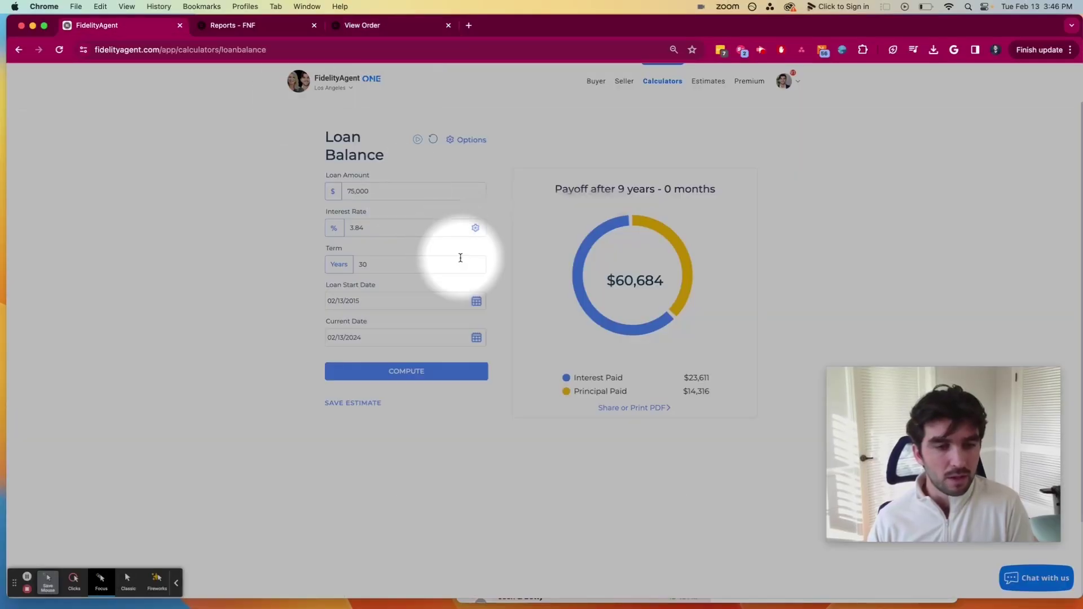
{"action": "triple_click", "coordinate": [377, 192]}
{"action": "type", "text": "100"}
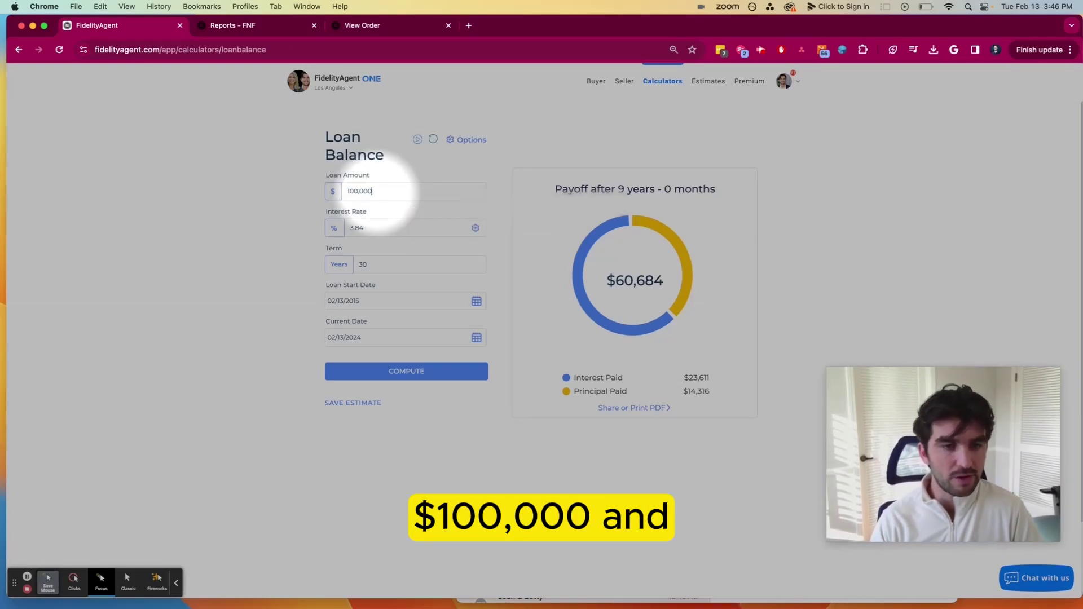
Apply the 2018 average rate of 4.445% from the mortgage rate history and compute the credit line's payoff balance.
{"action": "left_click", "coordinate": [475, 229]}
{"action": "left_click_drag", "start_coordinate": [588, 243], "coordinate": [609, 244]}
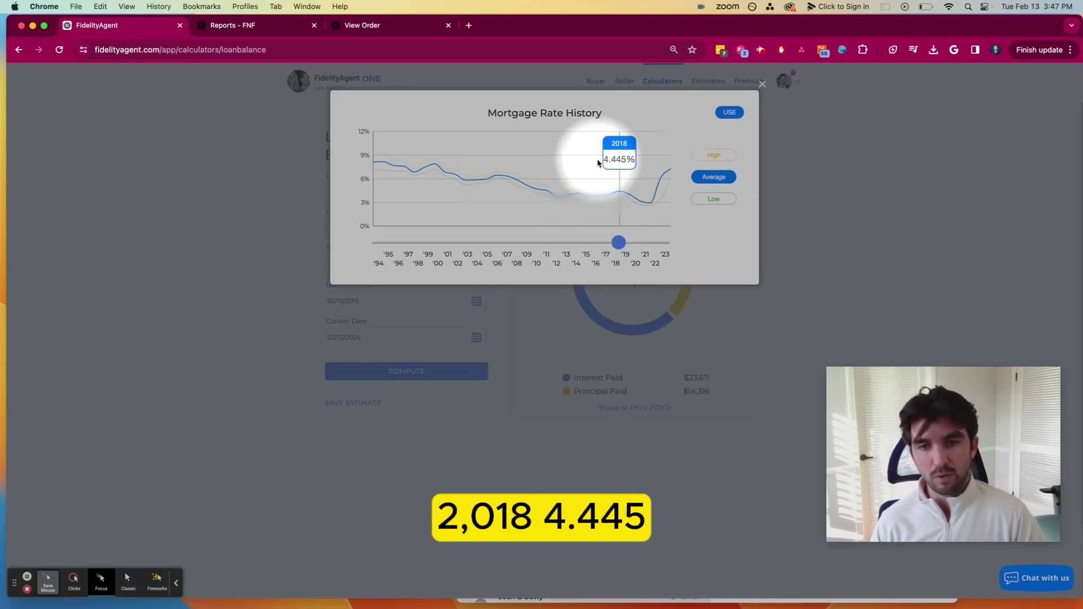
{"action": "left_click", "coordinate": [730, 113]}
{"action": "left_click", "coordinate": [423, 370]}
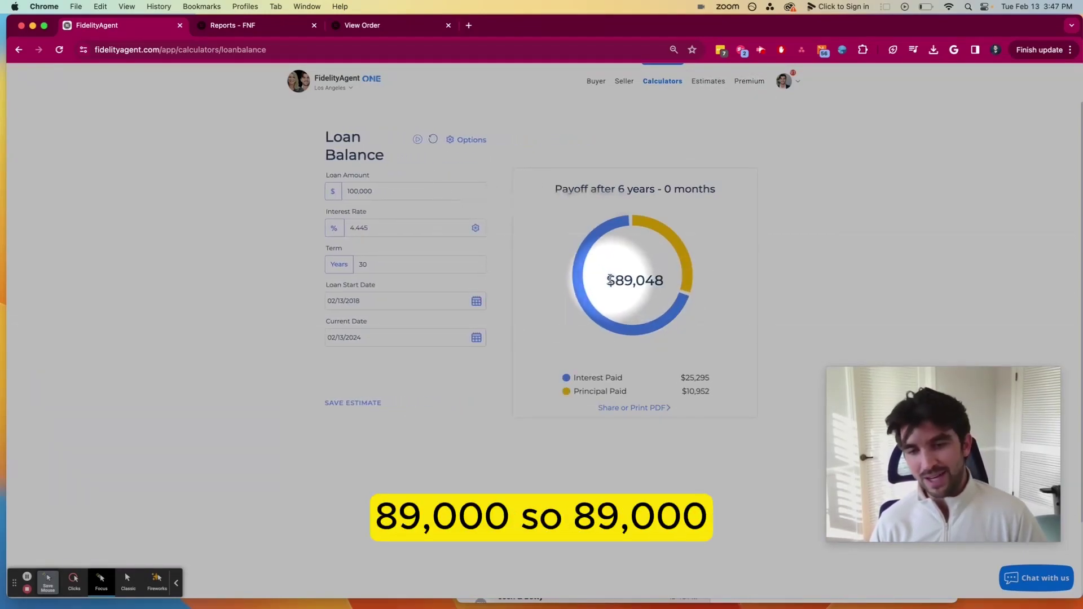
Open the Calculator app, add the rounded payoff balances of both loans, and return to the Loan Balance page.
{"action": "scroll", "coordinate": [611, 280], "scroll_direction": "down", "scroll_amount": 3}
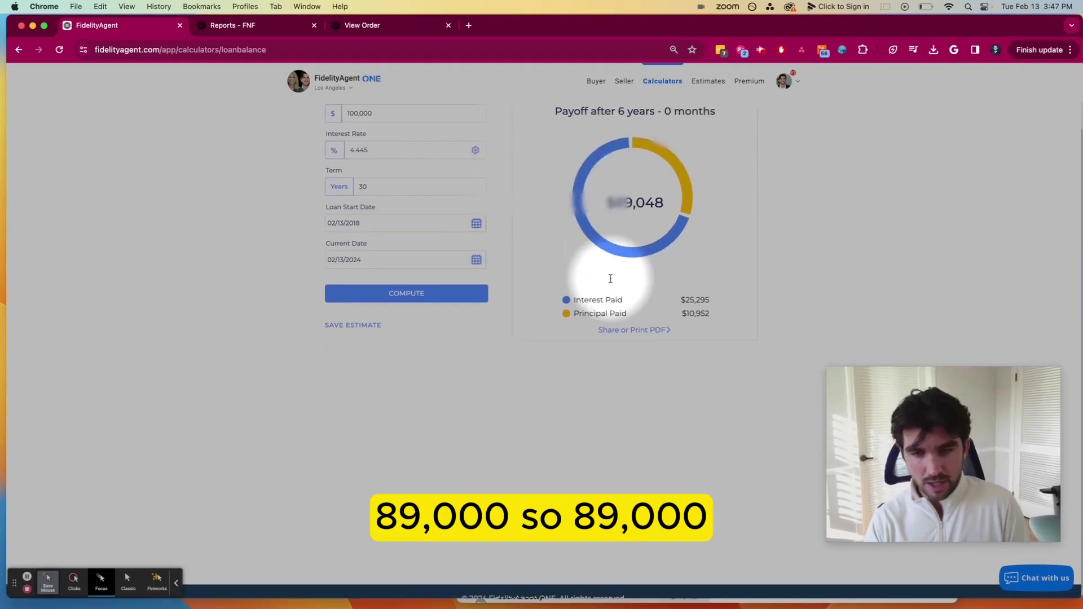
{"action": "key", "text": "super+space"}
{"action": "key", "text": "Return"}
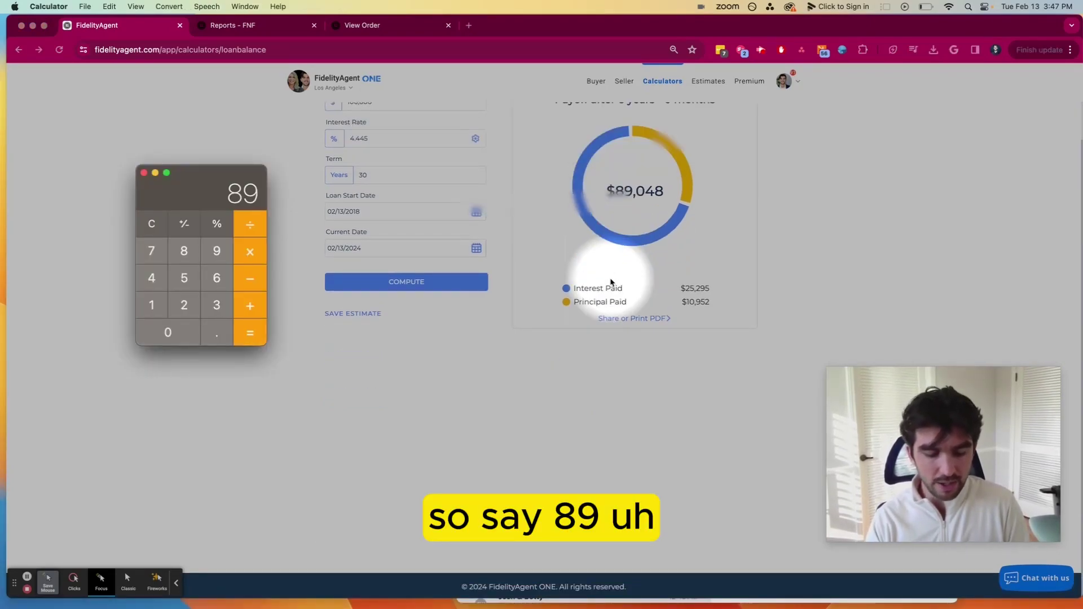
{"action": "key", "text": "Escape"}
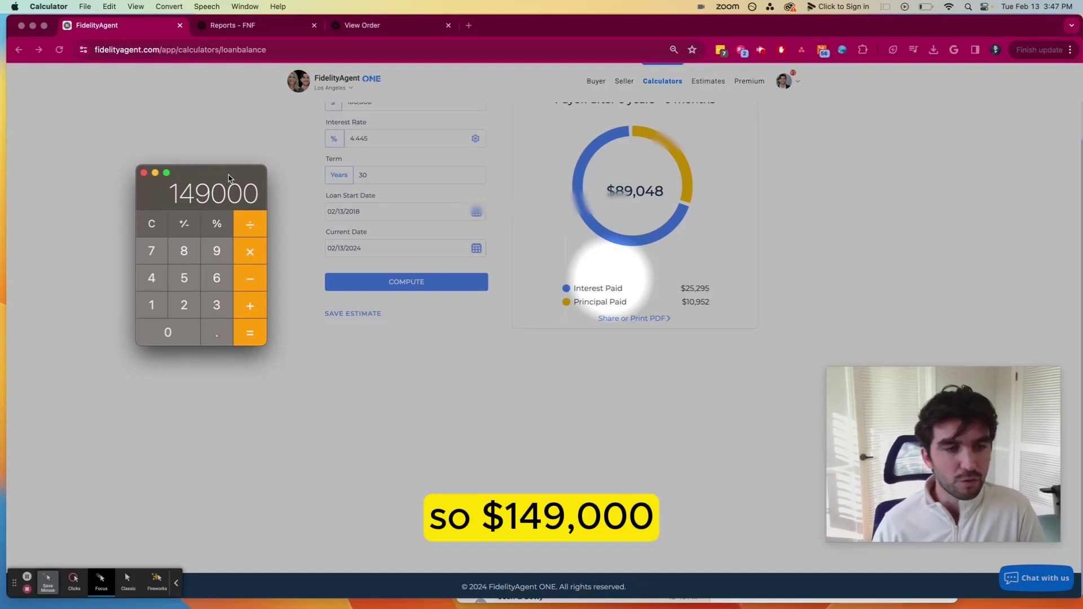
{"action": "left_click", "coordinate": [259, 160]}
{"action": "scroll", "coordinate": [313, 133], "scroll_direction": "up", "scroll_amount": 3}
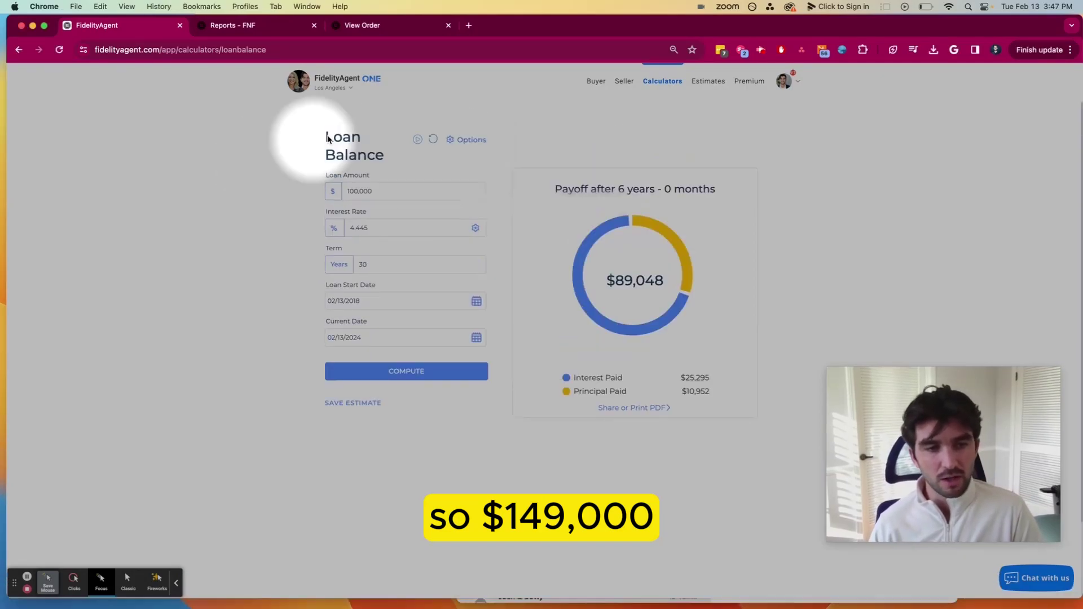
Start a Seller net sheet with a sales price of 950,000 and a broker fee of 5%.
{"action": "left_click", "coordinate": [623, 83]}
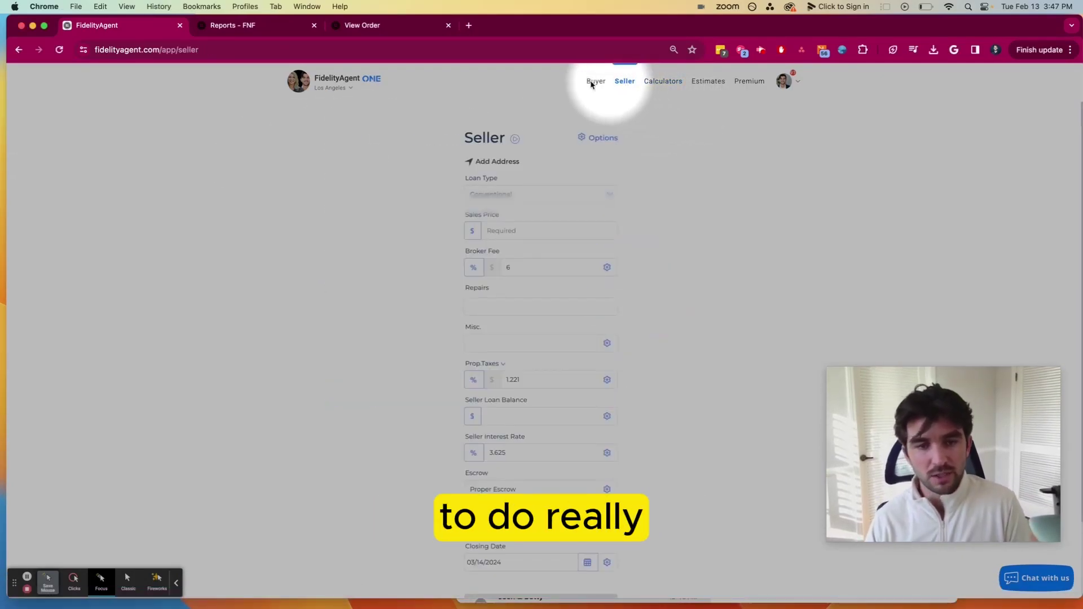
{"action": "left_click", "coordinate": [516, 227]}
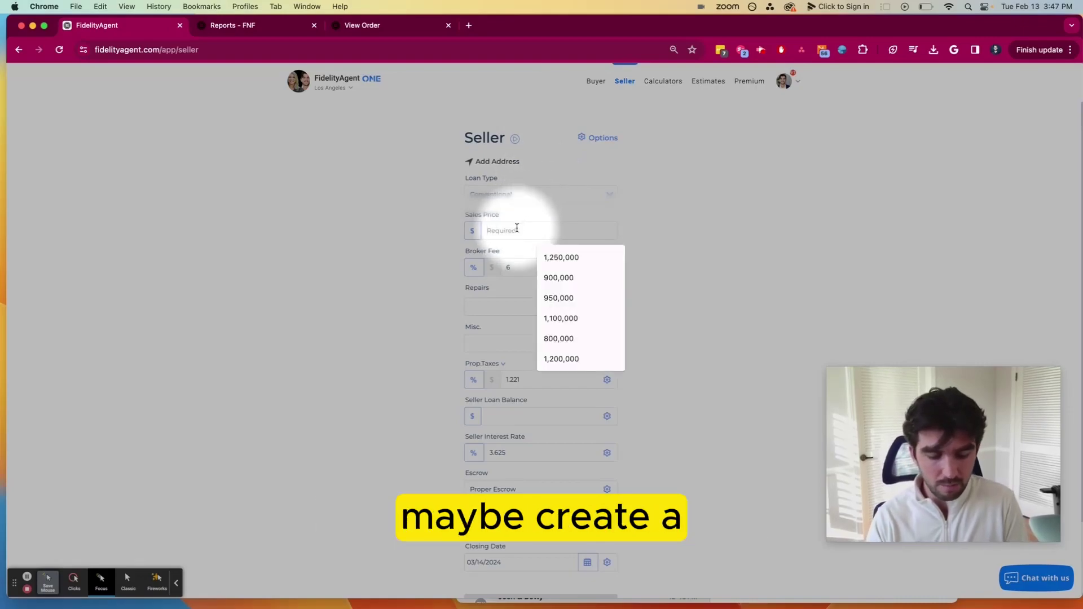
{"action": "type", "text": "950"}
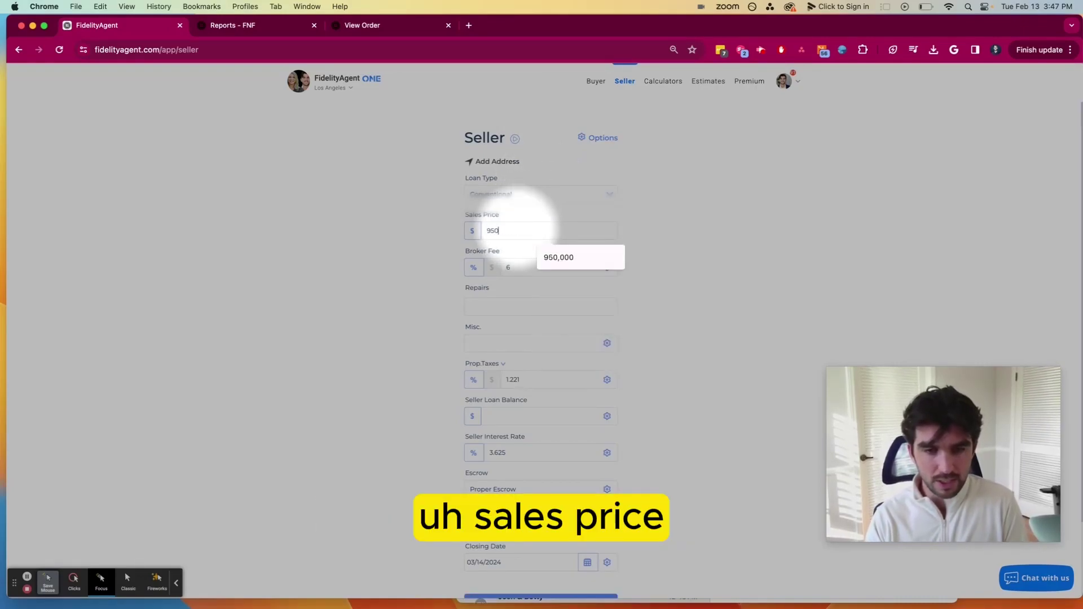
{"action": "double_click", "coordinate": [509, 268]}
{"action": "type", "text": "5"}
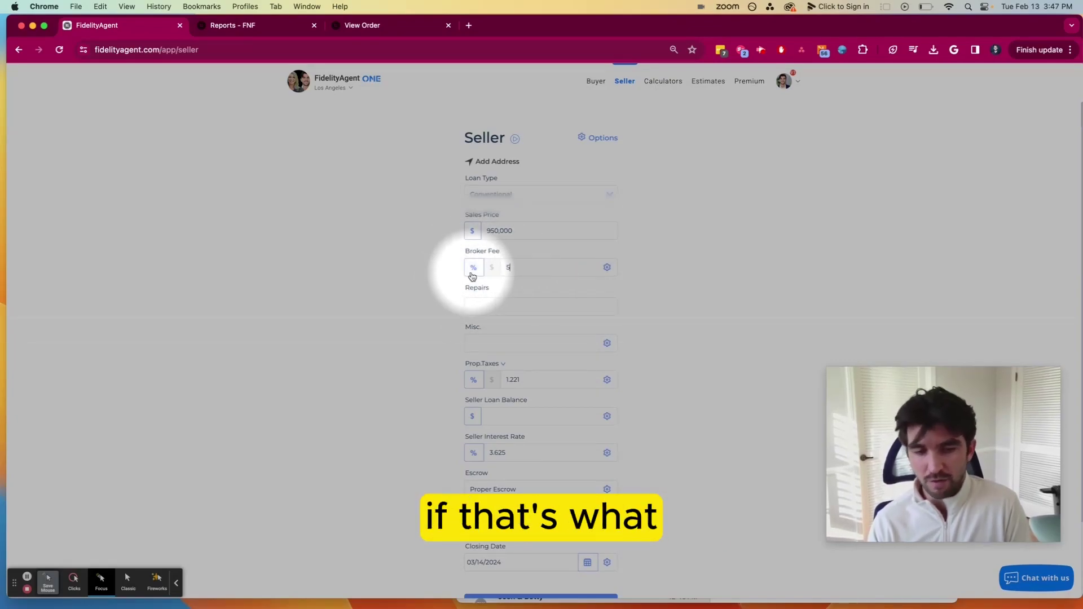
Set the seller loan balance to 149,000 in the Seller net sheet.
{"action": "scroll", "coordinate": [474, 282], "scroll_direction": "down", "scroll_amount": 1}
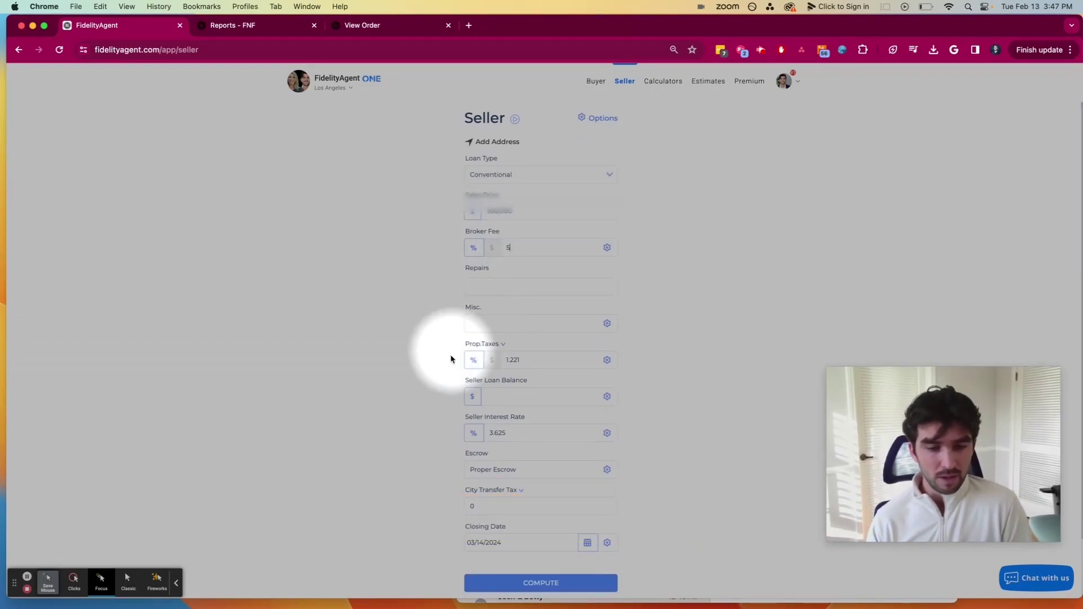
{"action": "left_click", "coordinate": [513, 396]}
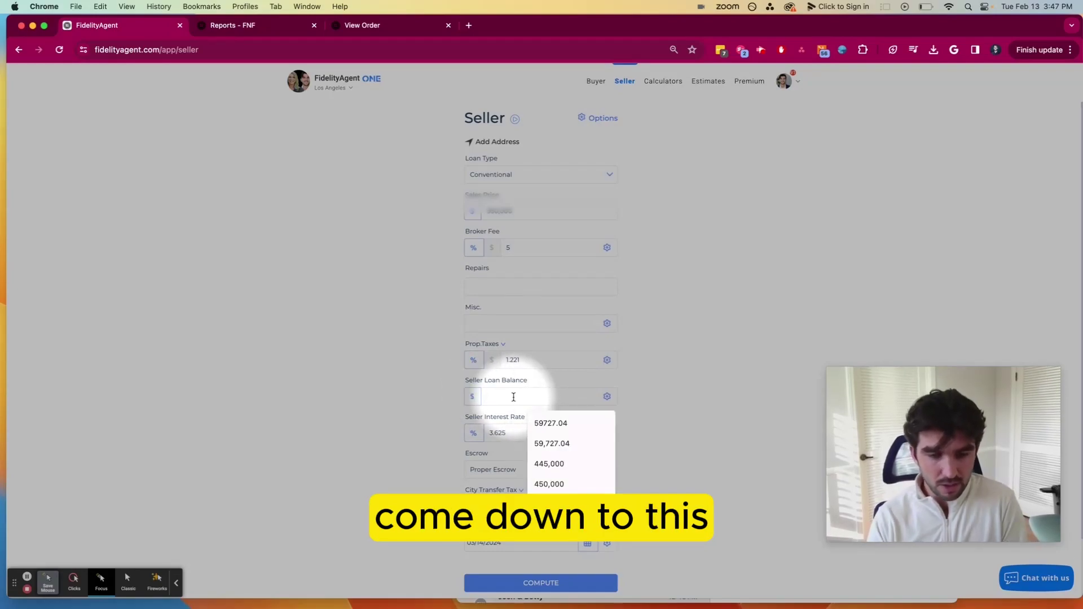
{"action": "type", "text": "14900"}
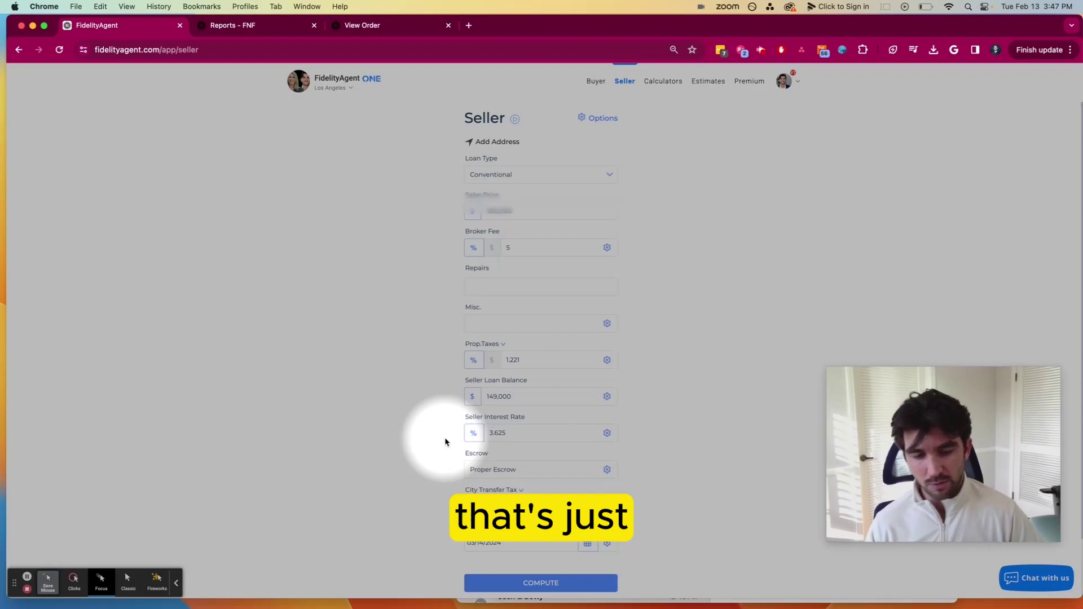
Compute the seller's net at close and open the net sheet for sharing or printing as a PDF.
{"action": "scroll", "coordinate": [564, 584], "scroll_direction": "down", "scroll_amount": 1}
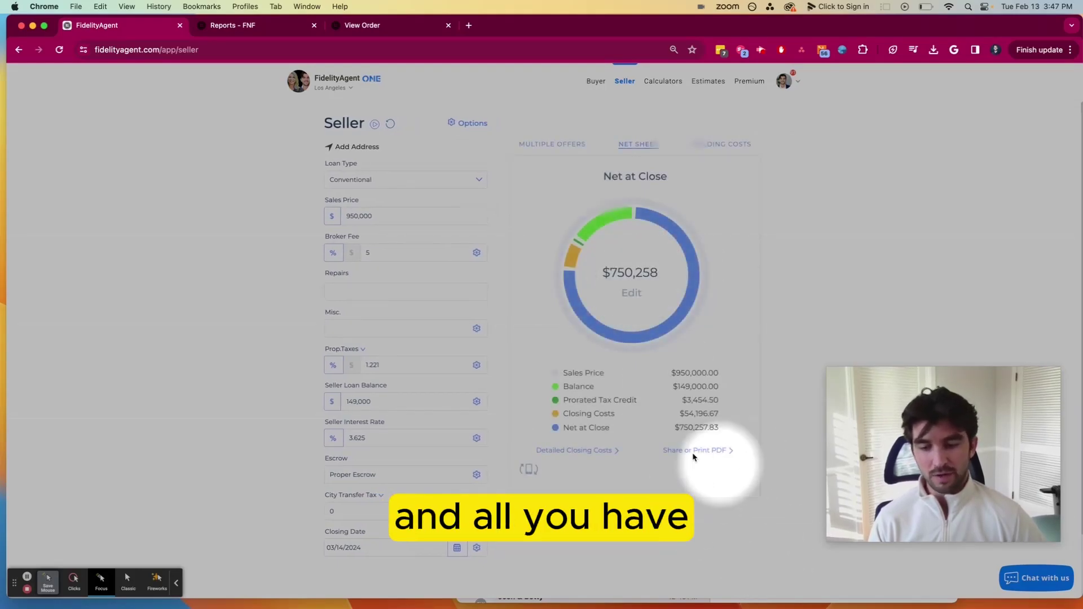
{"action": "left_click", "coordinate": [694, 452]}
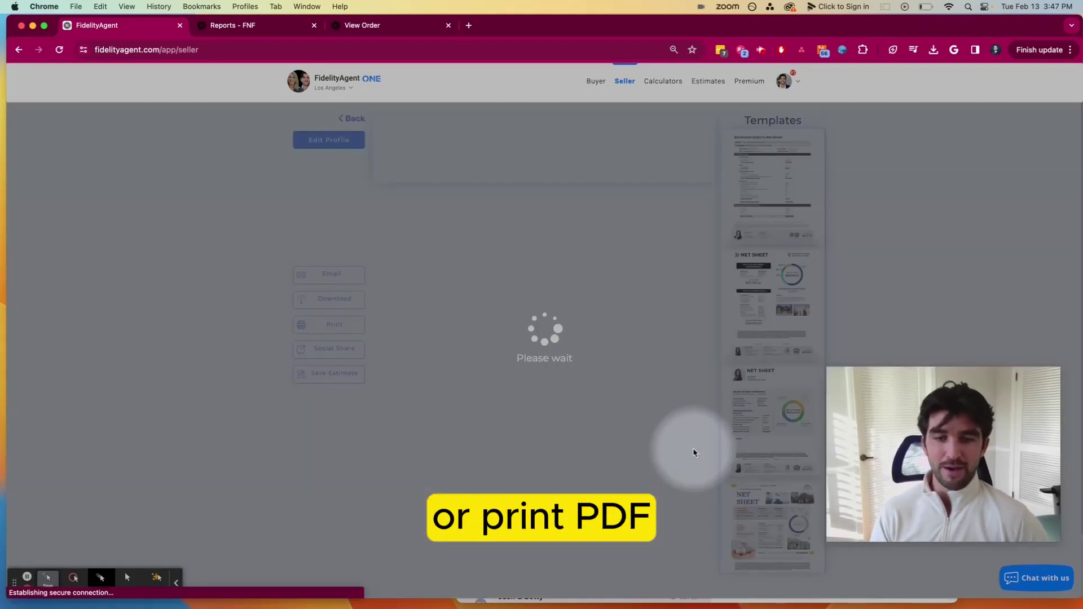